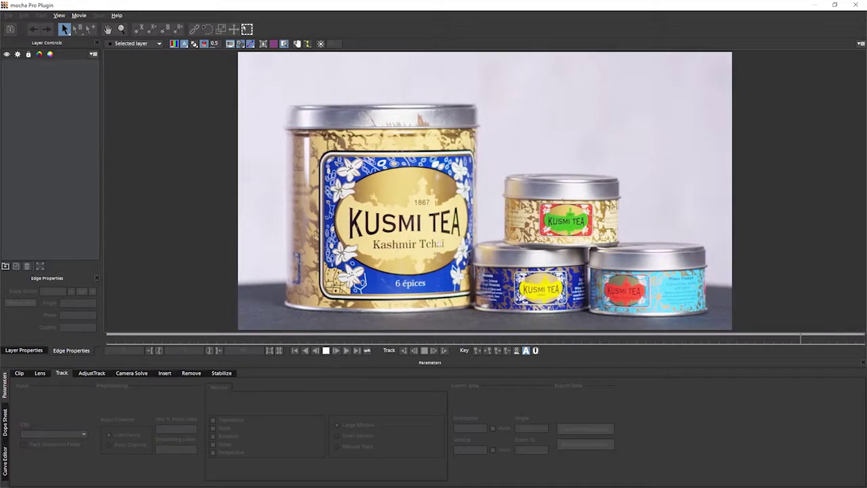
Stop playback, move to frame 83, and draw an X-spline around the red and green label on the top small tin.
click(327, 350)
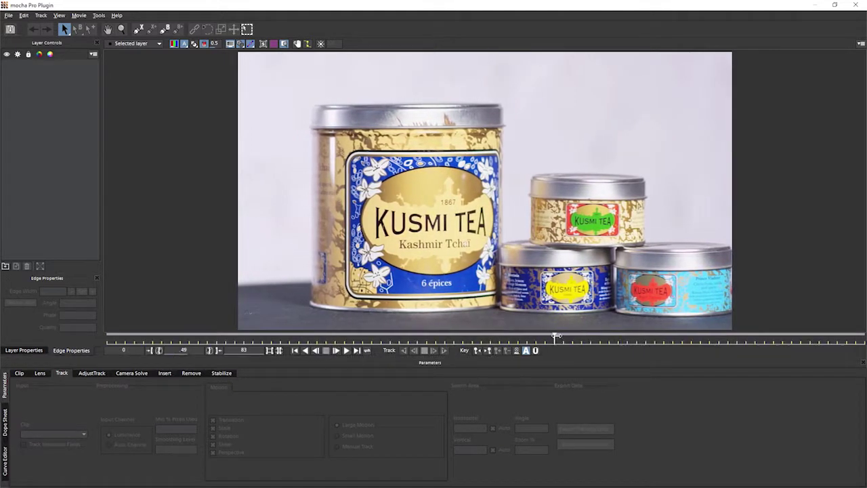
drag(556, 338, 864, 337)
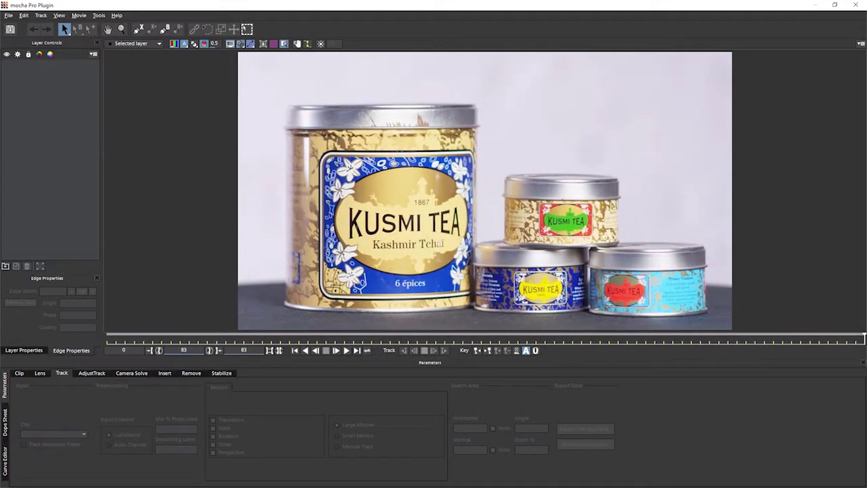
click(139, 30)
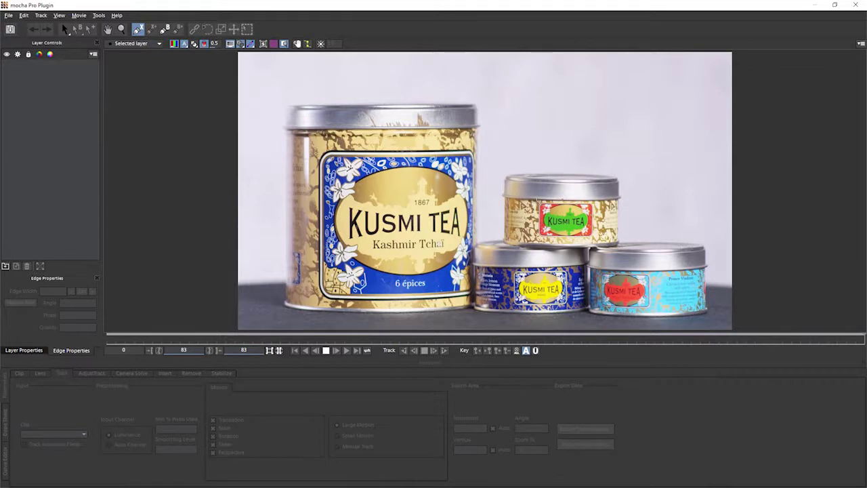
click(536, 203)
click(528, 190)
click(524, 250)
click(586, 242)
click(597, 240)
click(596, 202)
right_click(573, 201)
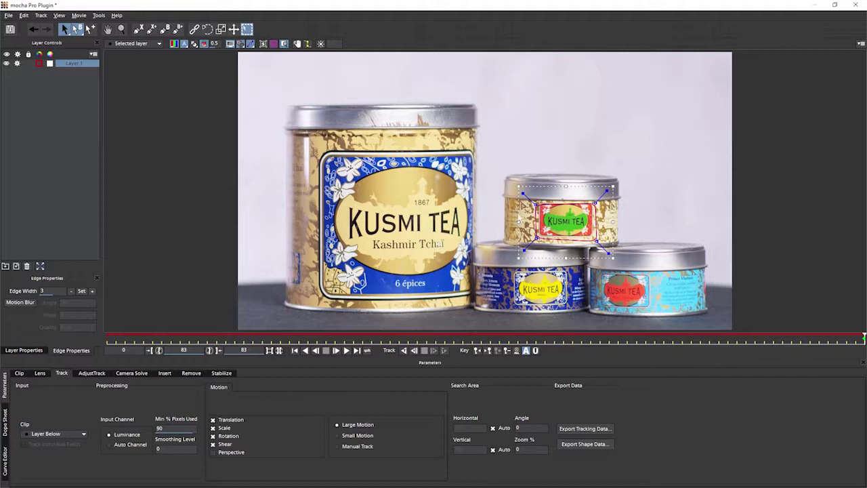
Refine the spline's points to fit the label more closely and turn off the transform box.
drag(526, 195, 538, 202)
drag(596, 203, 593, 201)
drag(597, 242, 595, 239)
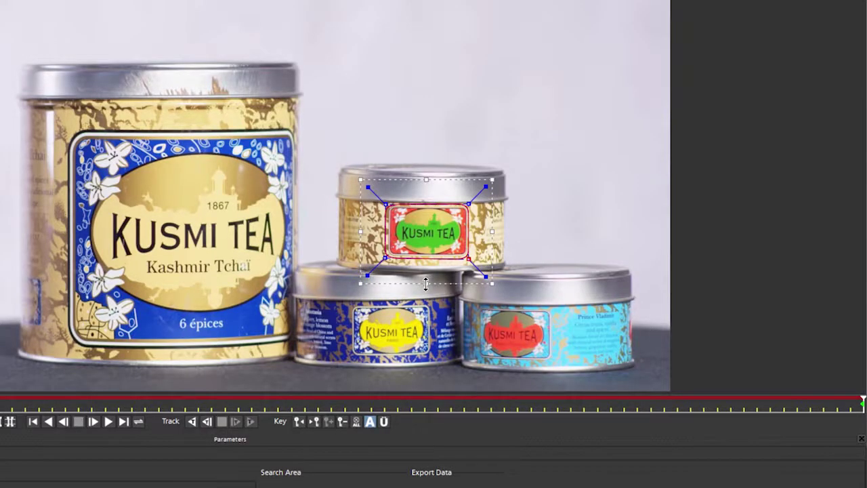
mouse_move(426, 284)
mouse_down()
mouse_move(427, 313)
mouse_move(428, 286)
mouse_up()
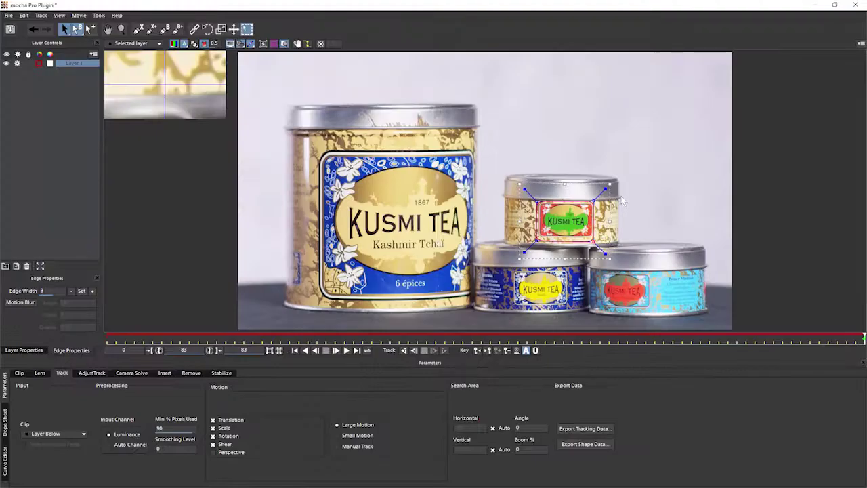
click(248, 31)
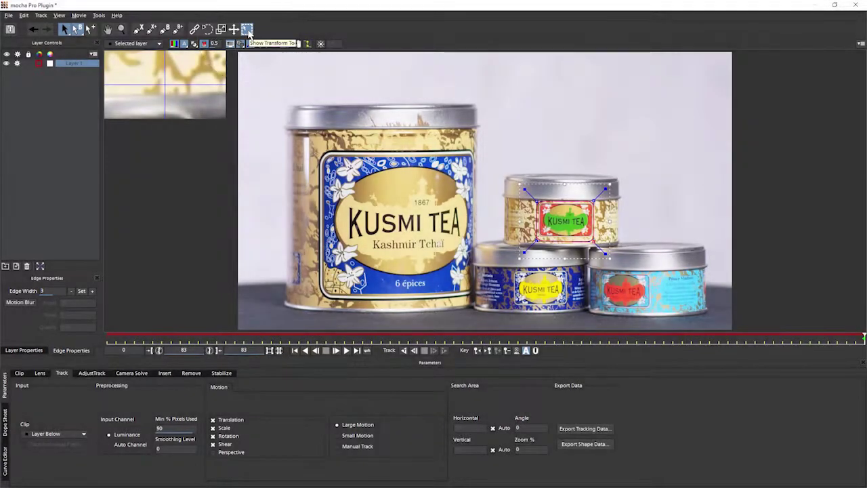
click(248, 32)
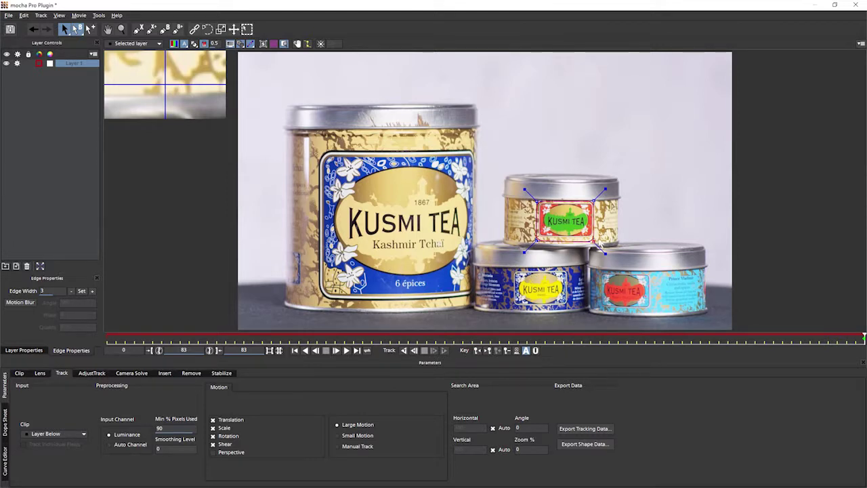
Zoom in on the top tin's label and pan to examine how the spline fits around it.
click(121, 30)
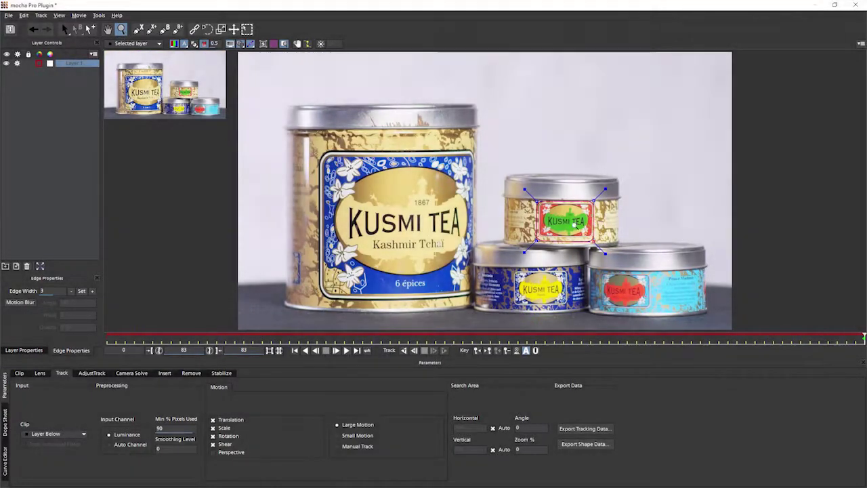
drag(574, 221, 573, 201)
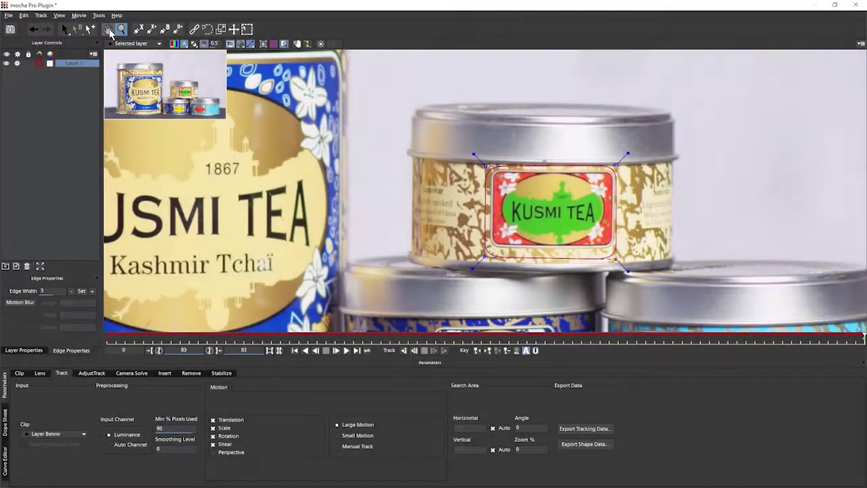
click(108, 29)
drag(552, 209, 472, 198)
click(65, 30)
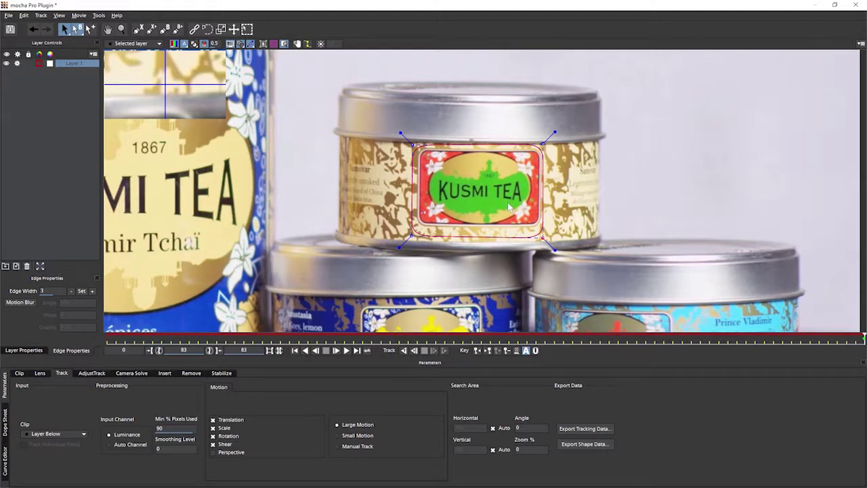
Zoom and pan the view until the outlined label is shown together with the surrounding tins.
key(z)
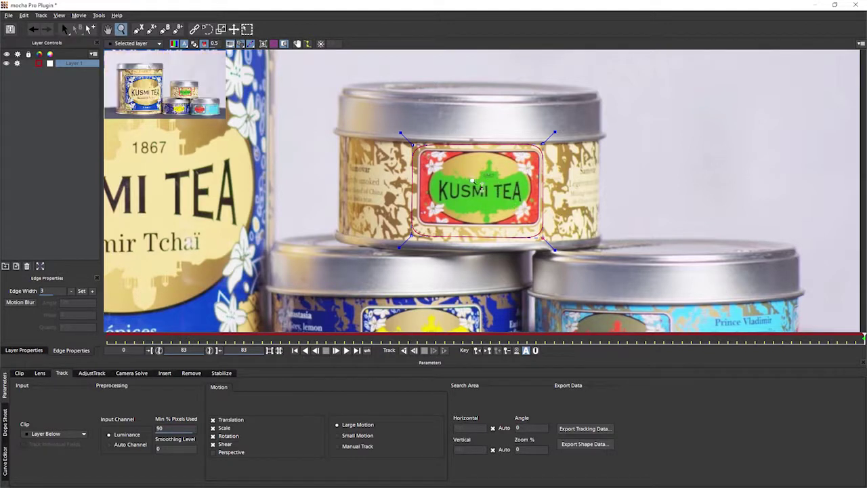
drag(487, 164, 482, 192)
scroll(483, 194, down, 1)
key(s)
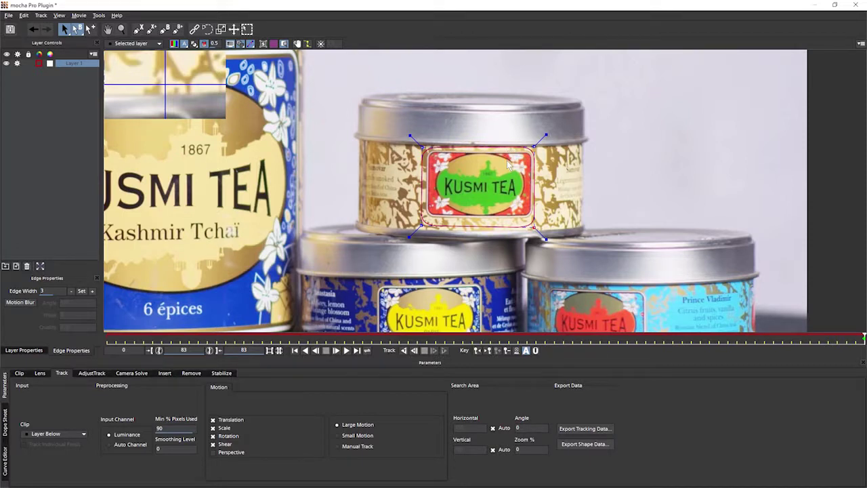
key(x)
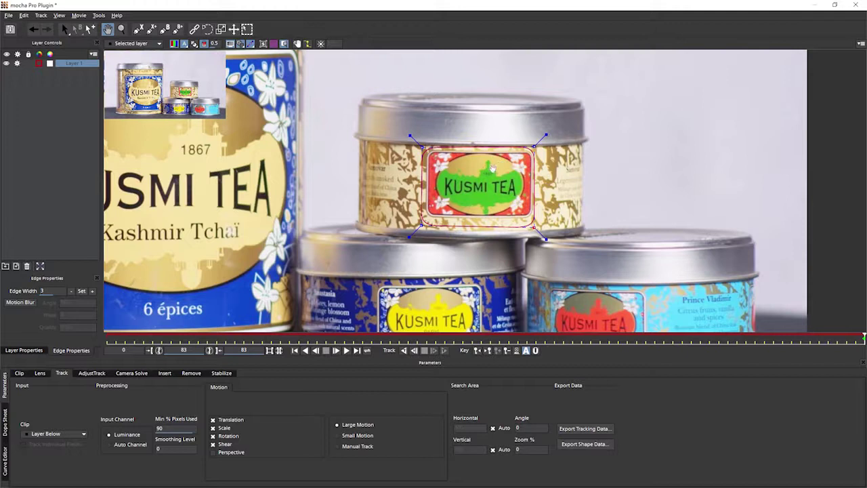
drag(490, 169, 407, 174)
key(s)
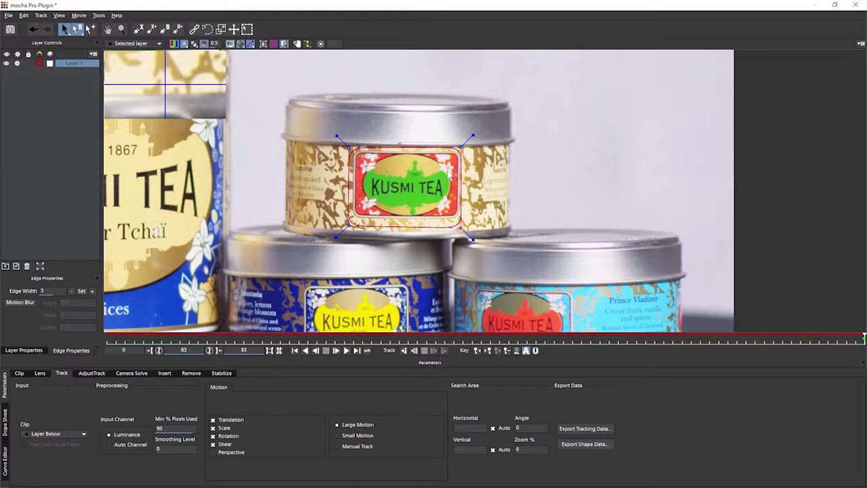
key(z)
drag(426, 173, 469, 215)
key(x)
key(s)
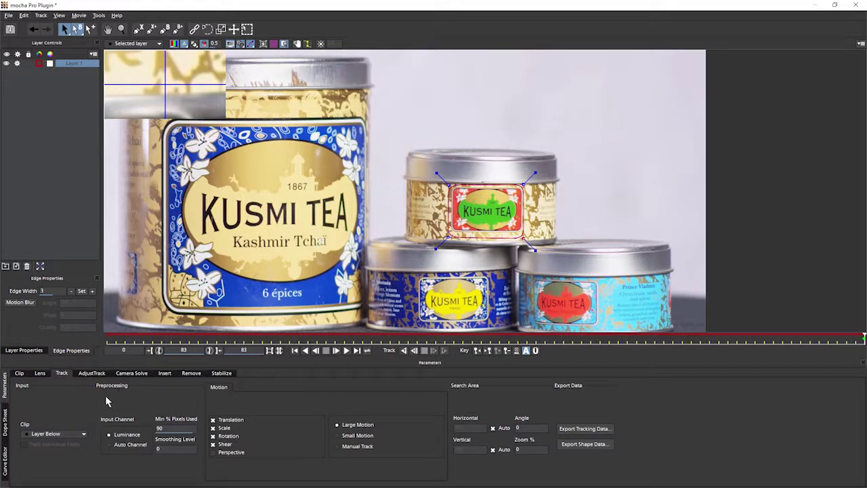
Track the outlined label backward from frame 83 to frame 0, and play the clip to check the track.
click(404, 351)
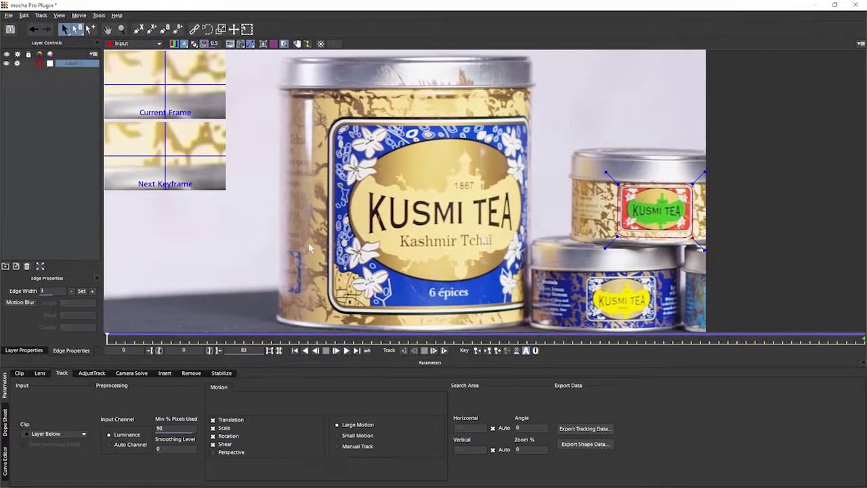
click(345, 350)
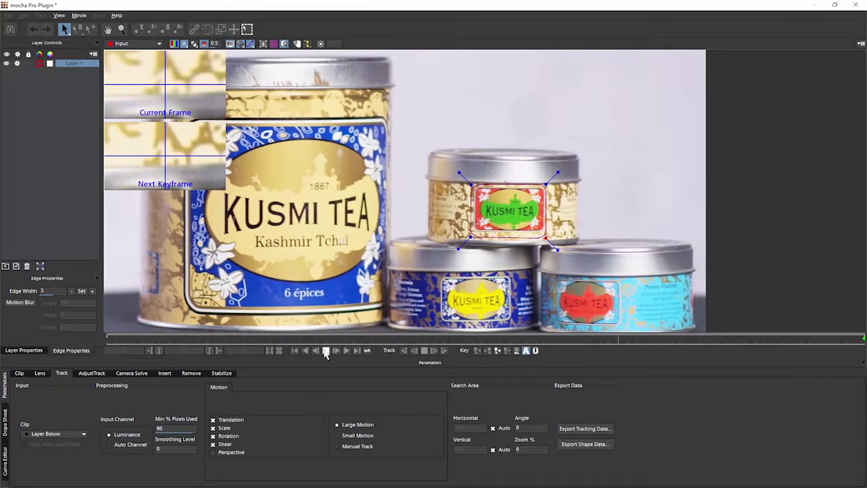
click(326, 351)
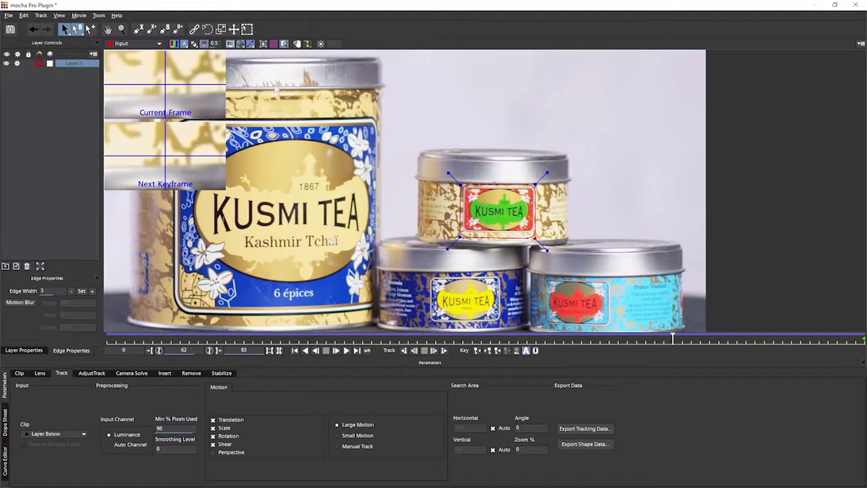
Show the planar surface and align its four corners with the corners of the top tin's label.
click(263, 45)
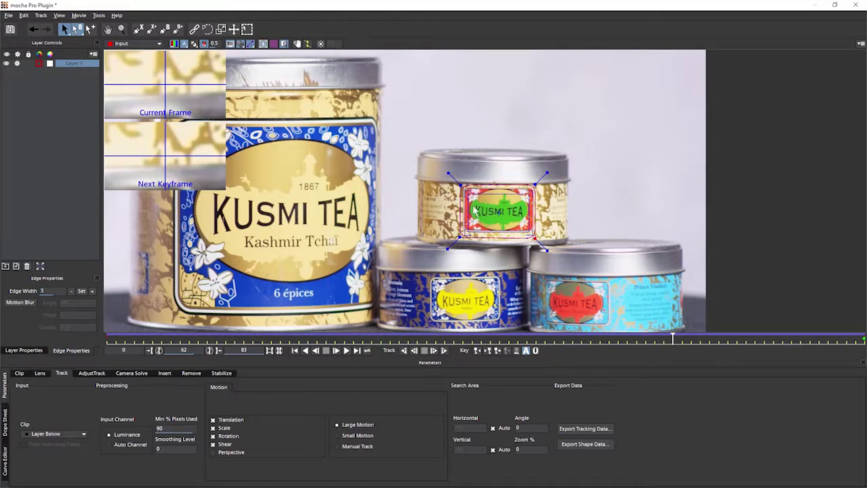
drag(467, 194, 462, 186)
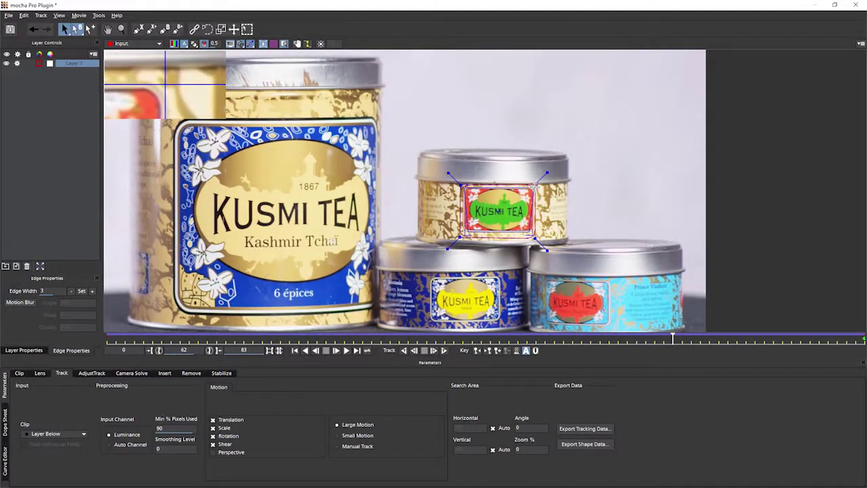
drag(534, 186, 536, 185)
drag(533, 231, 536, 234)
drag(461, 235, 460, 235)
Show the planar grid, fine-tune the surface's upper-left corner against the label, and play the clip to check the alignment.
click(274, 44)
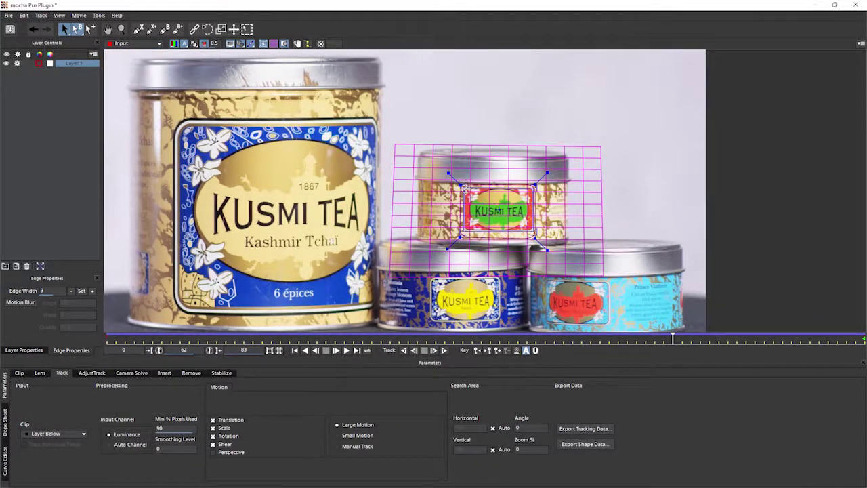
drag(466, 189, 463, 187)
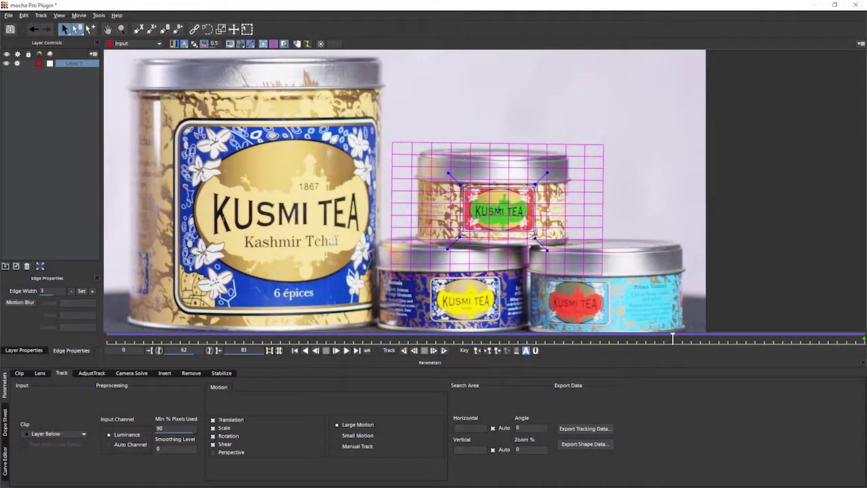
click(347, 351)
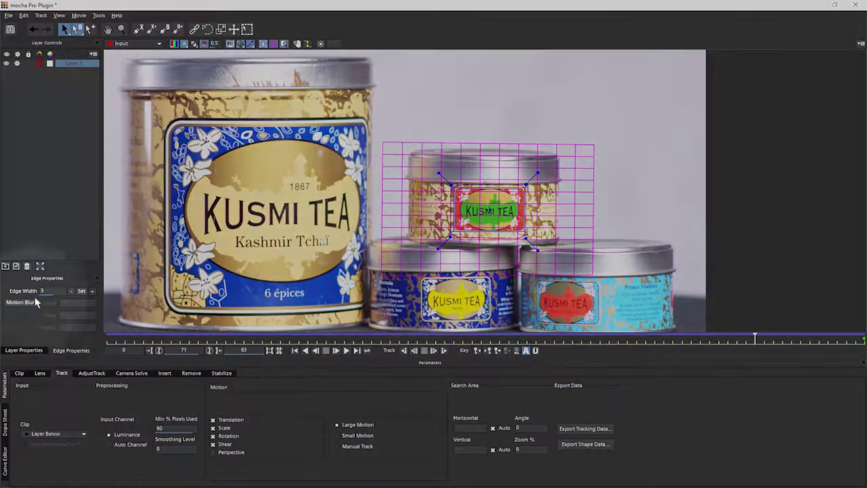
Set the layer's insert clip to Logo, and hide the planar surface and grid.
click(33, 350)
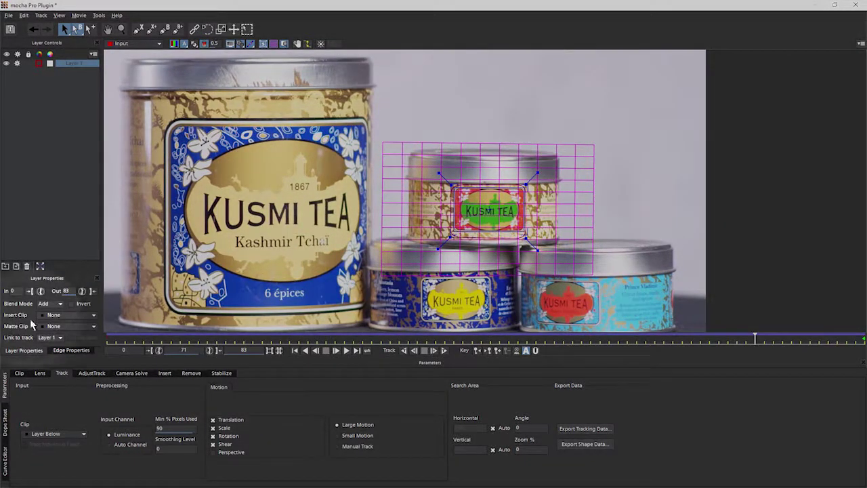
click(66, 313)
click(51, 354)
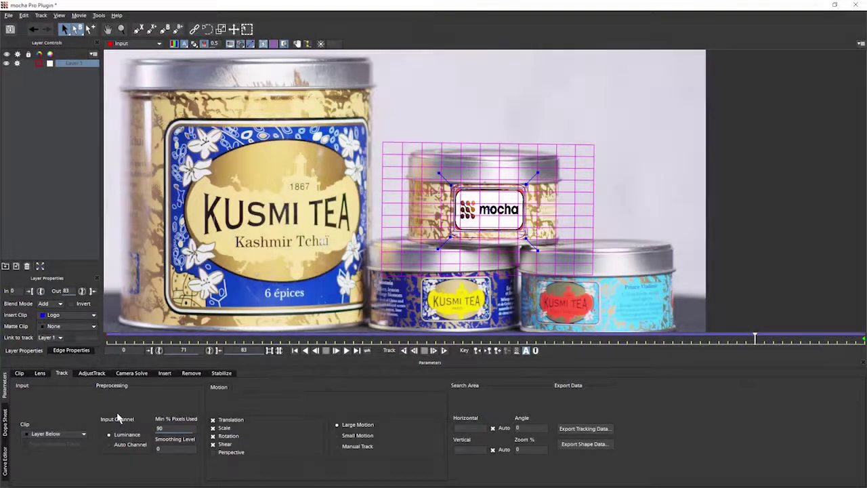
click(267, 43)
click(274, 43)
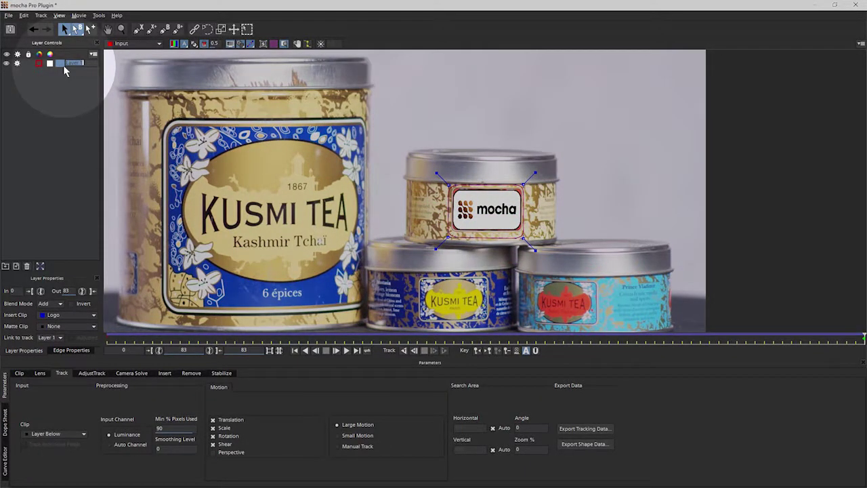
Rename the top tin's layer with a name starting "Container t" and lock it.
text(Container 1)
key(Return)
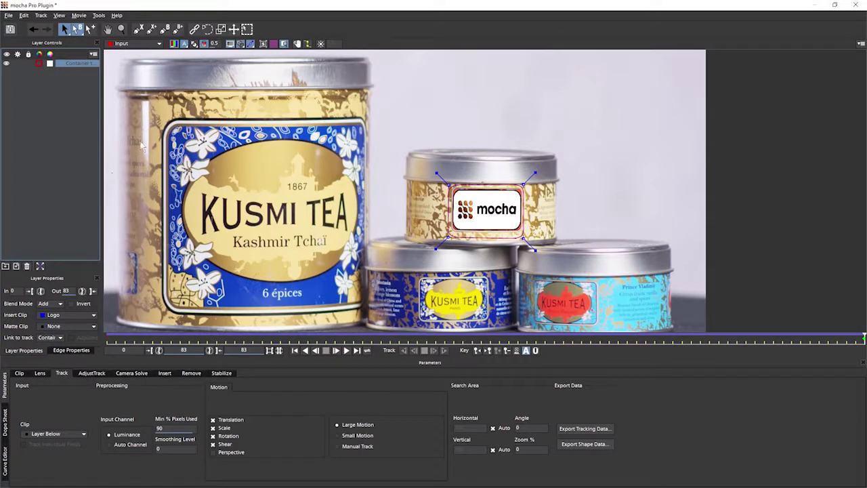
click(28, 63)
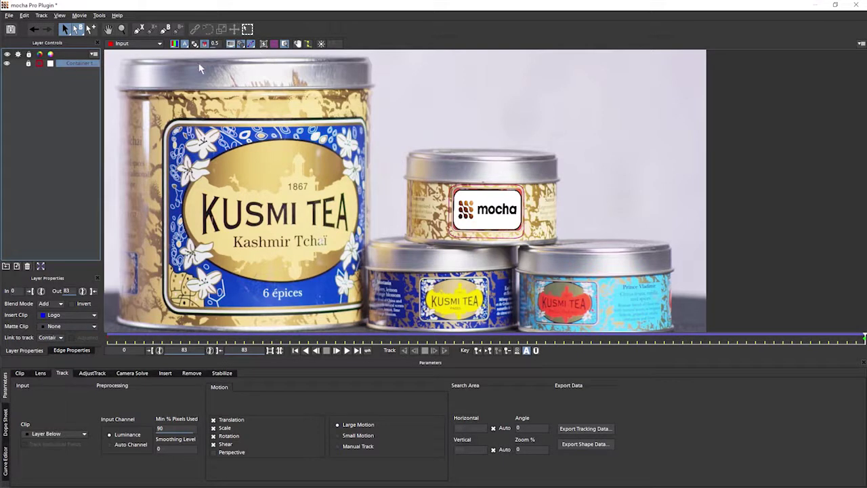
Draw an X-spline around the red label on the light-blue tin, adjust its upper-left corner, and turn off the transform box.
click(139, 31)
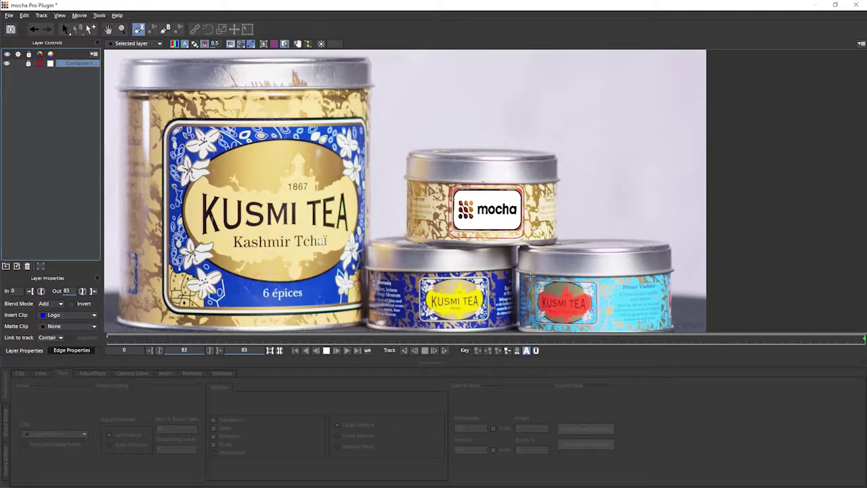
click(532, 278)
click(528, 324)
click(557, 326)
click(601, 327)
click(601, 281)
right_click(602, 280)
drag(532, 280, 533, 278)
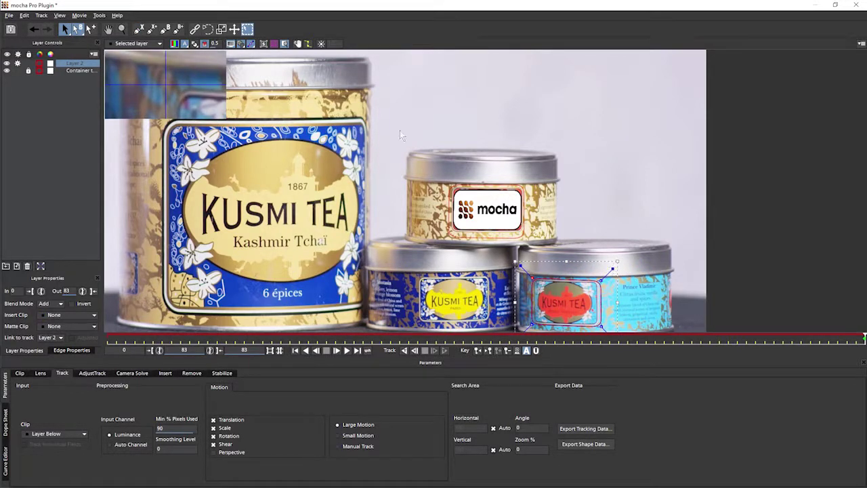
click(248, 30)
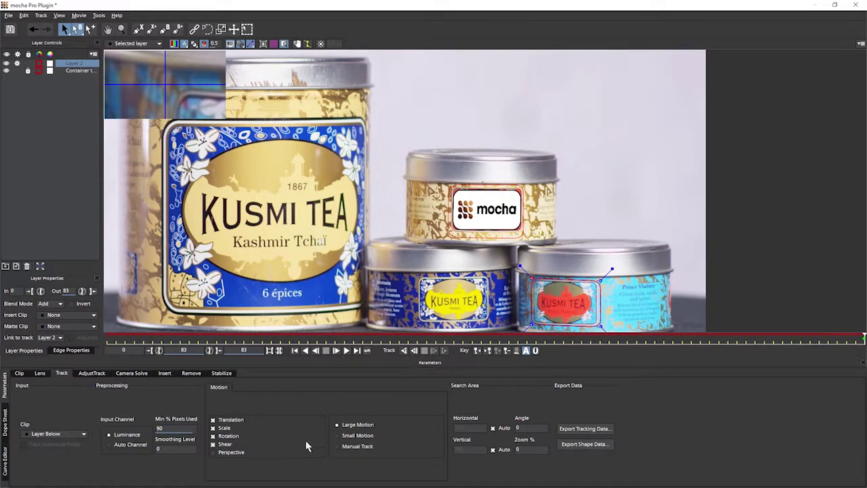
Track the light-blue tin's label backward from frame 83 to frame 0, and review the track from the clip's start.
click(403, 351)
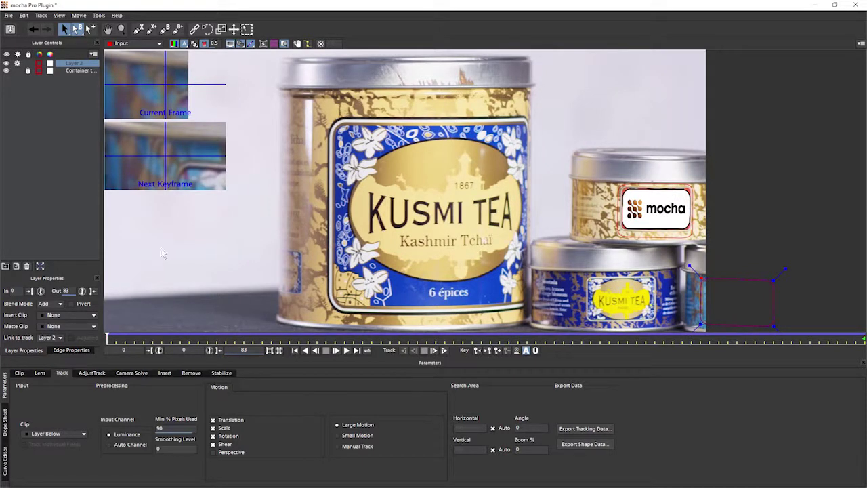
mouse_move(109, 339)
mouse_down()
mouse_move(597, 324)
mouse_move(471, 336)
mouse_move(116, 336)
mouse_up()
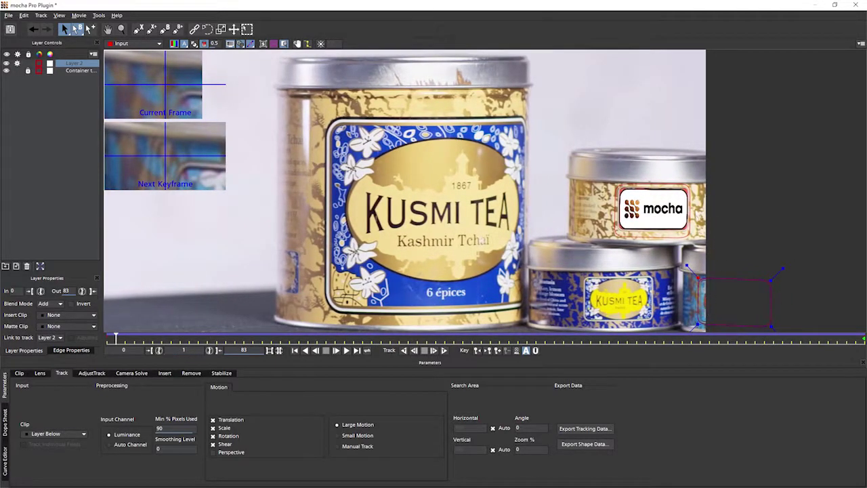
key(space)
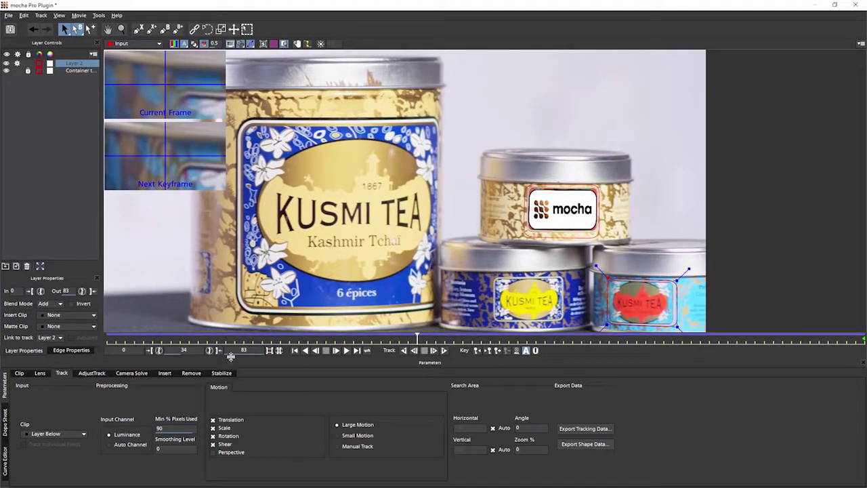
At frame 45, show the planar surface, fit its four corners to the light-blue tin's label, and display the planar grid.
drag(417, 339, 515, 338)
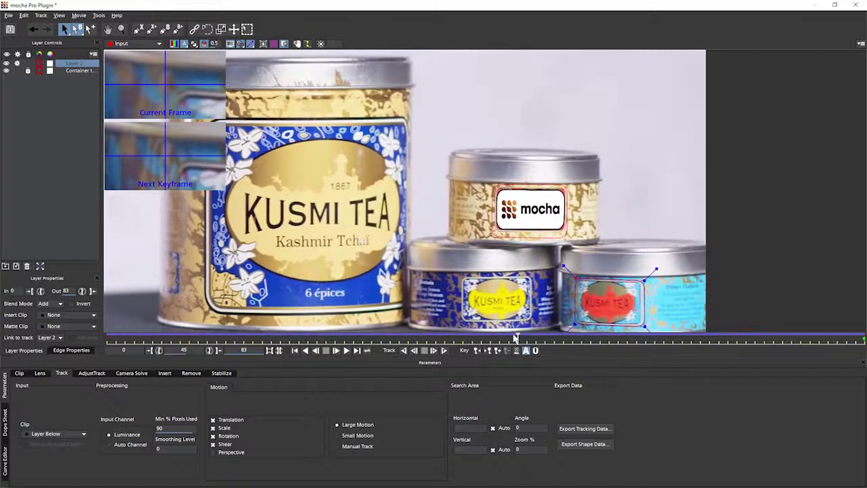
click(264, 44)
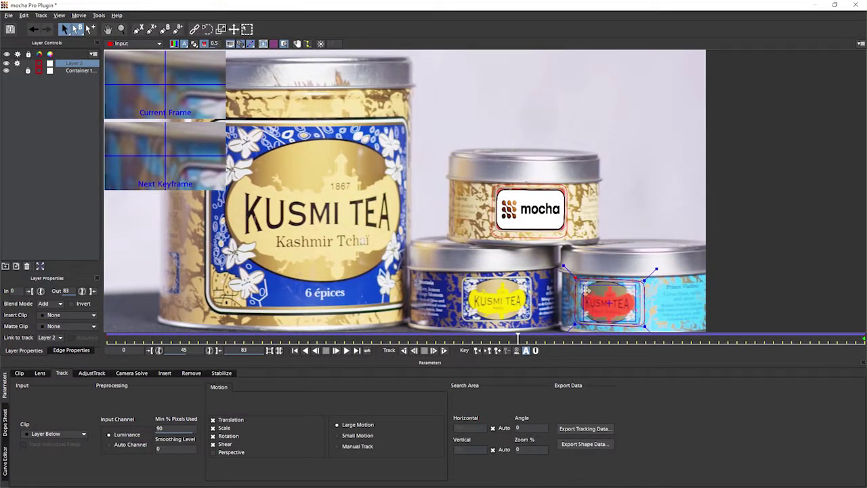
drag(587, 300, 585, 299)
drag(639, 284, 580, 324)
drag(637, 283, 643, 280)
drag(644, 326, 643, 325)
drag(580, 324, 575, 323)
click(274, 43)
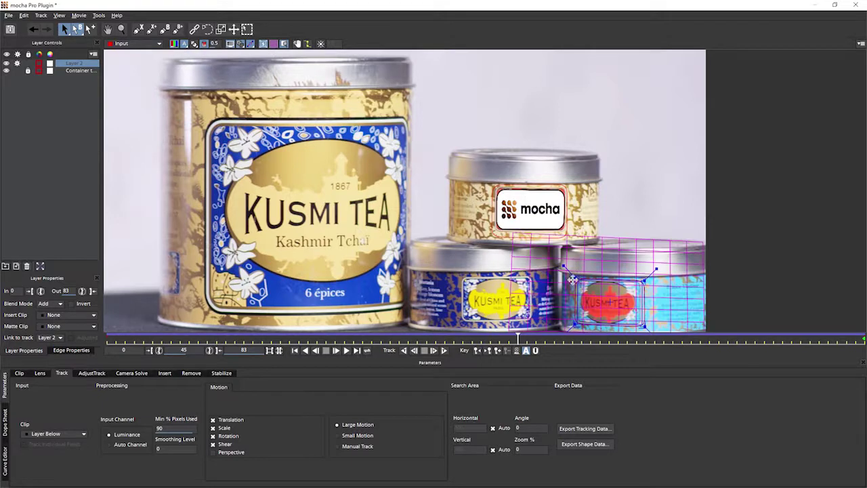
drag(576, 278, 576, 278)
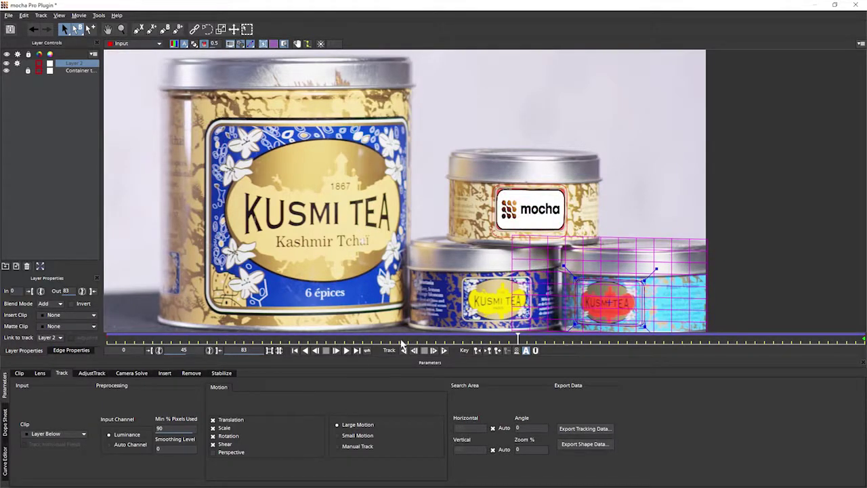
Review the light-blue tin's planar track up close across the whole clip, from frame 0 to frame 83.
click(346, 352)
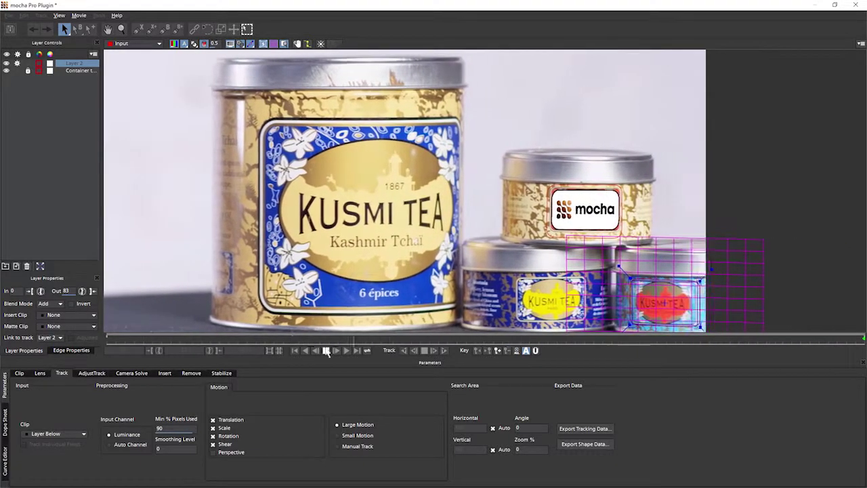
click(326, 350)
drag(444, 337, 113, 341)
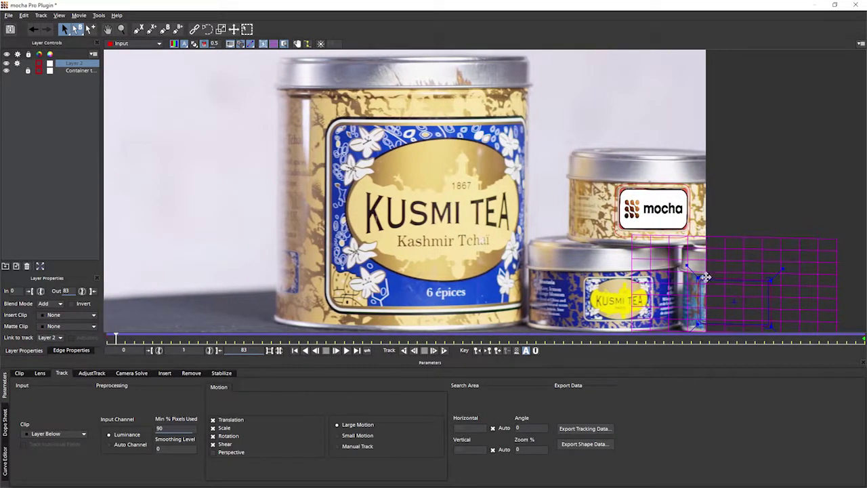
key(x)
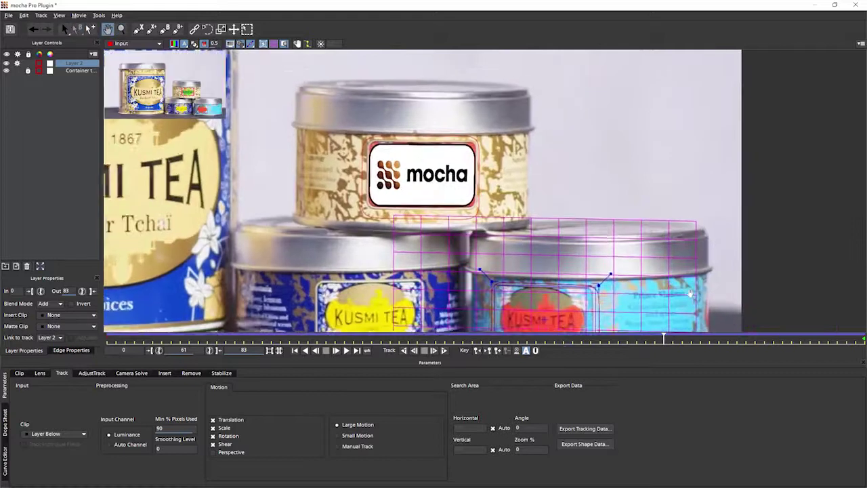
drag(671, 287, 660, 188)
click(73, 26)
drag(664, 337, 37, 343)
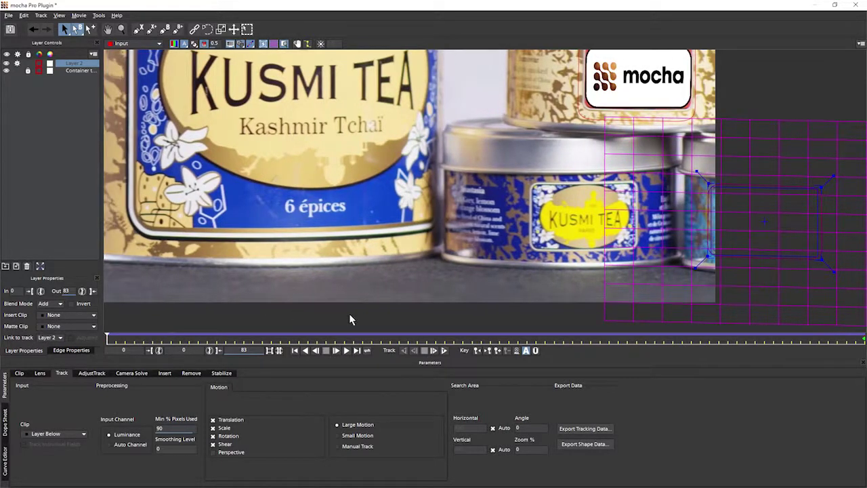
click(482, 338)
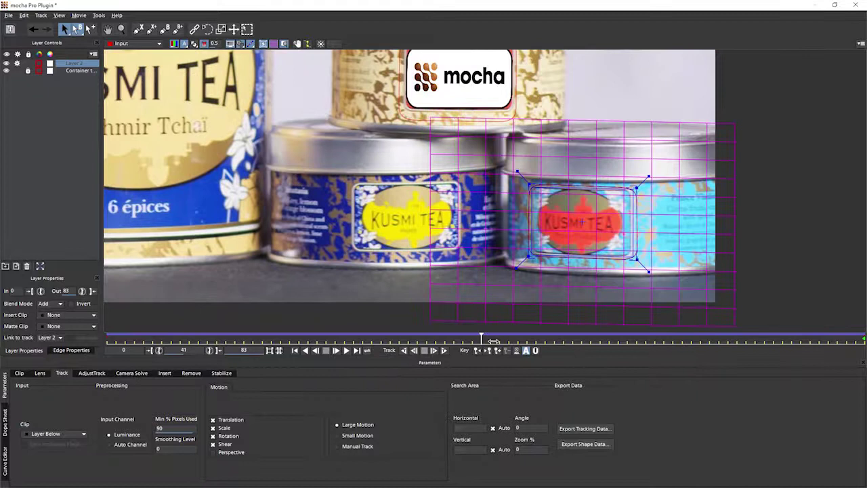
drag(503, 340, 864, 342)
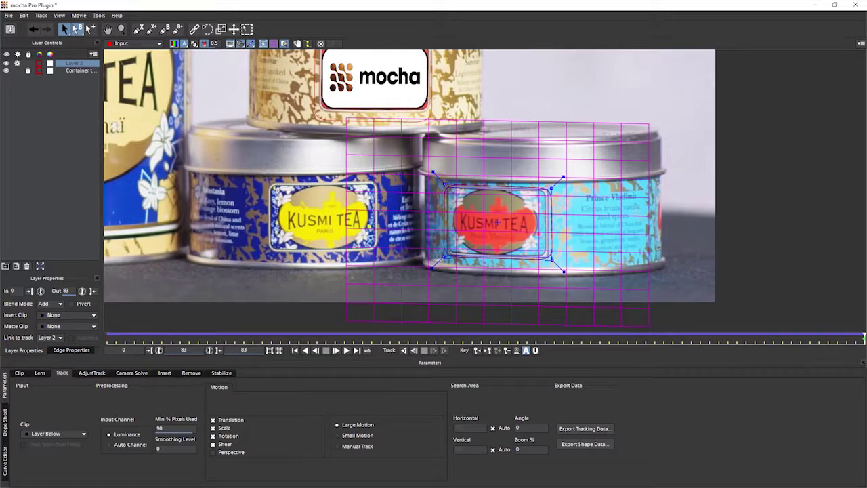
click(846, 346)
drag(847, 338, 606, 333)
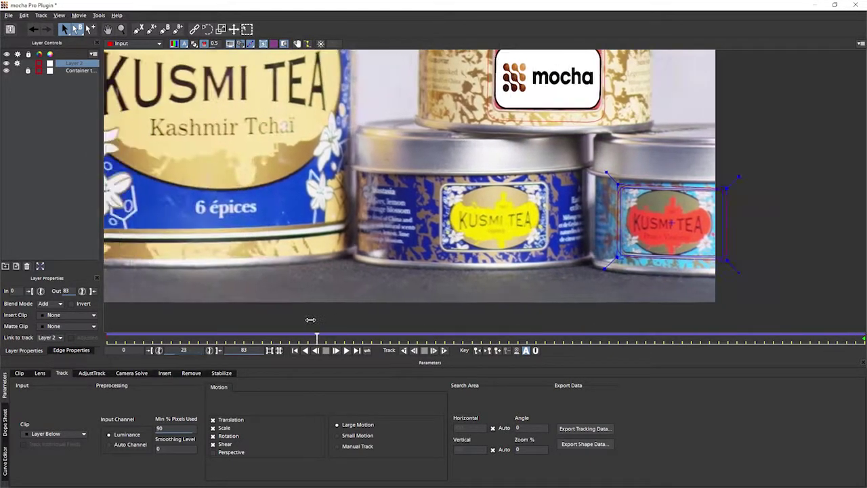
Add a spline keyframe at frame 26 and step between the layer's keyframes at frames 26 and 83.
drag(310, 320, 342, 329)
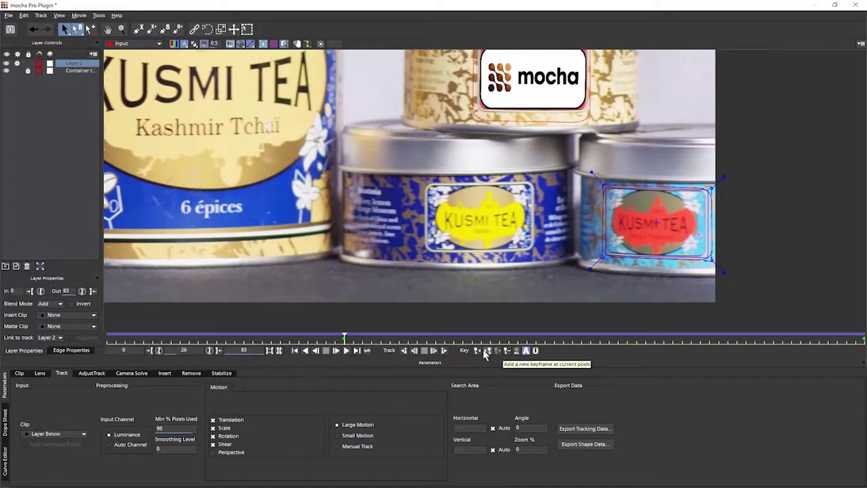
click(487, 352)
click(477, 352)
click(486, 352)
click(477, 351)
click(488, 351)
click(477, 351)
At frame 0, turn on the transform box, then move and narrow the spline to the visible part of the light-blue tin.
drag(345, 339, 68, 341)
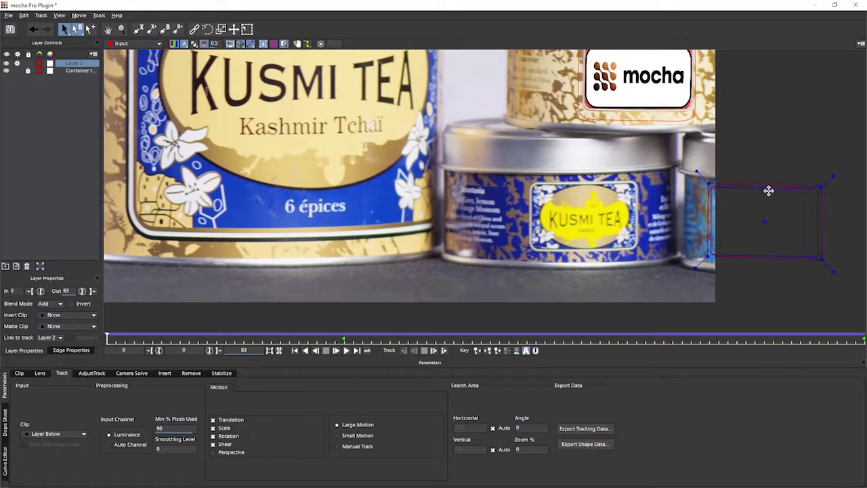
click(247, 29)
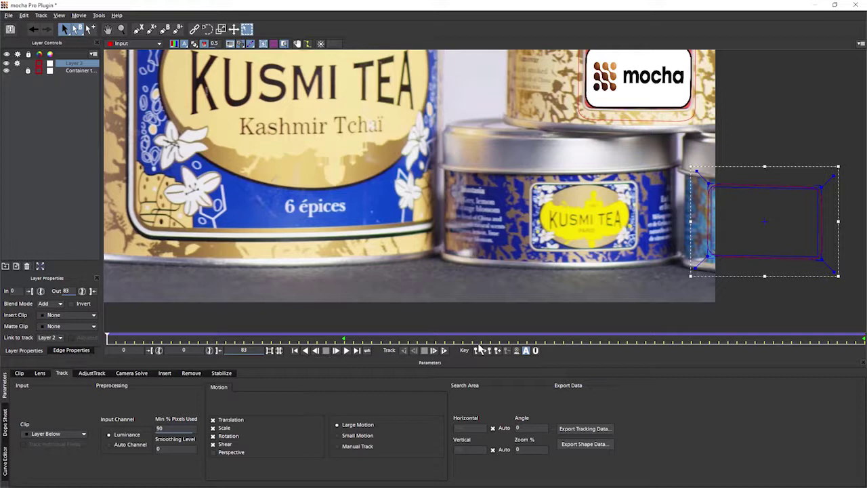
click(334, 339)
drag(334, 339, 103, 339)
drag(793, 164, 770, 164)
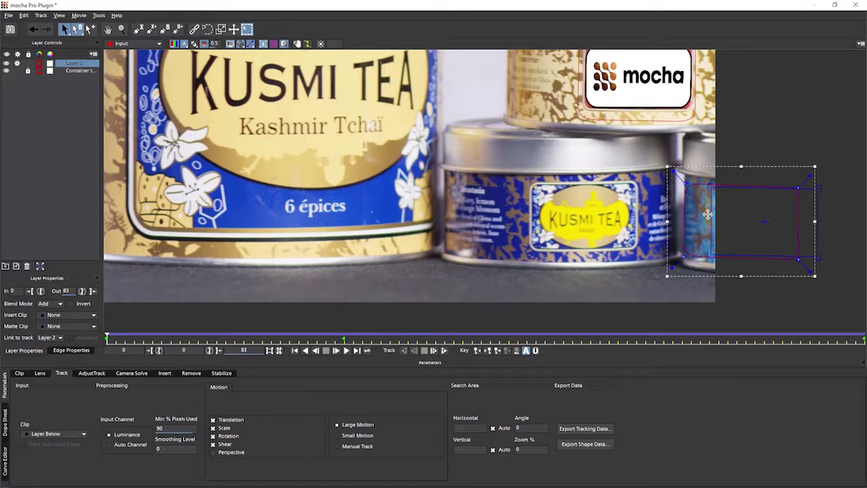
drag(817, 221, 732, 223)
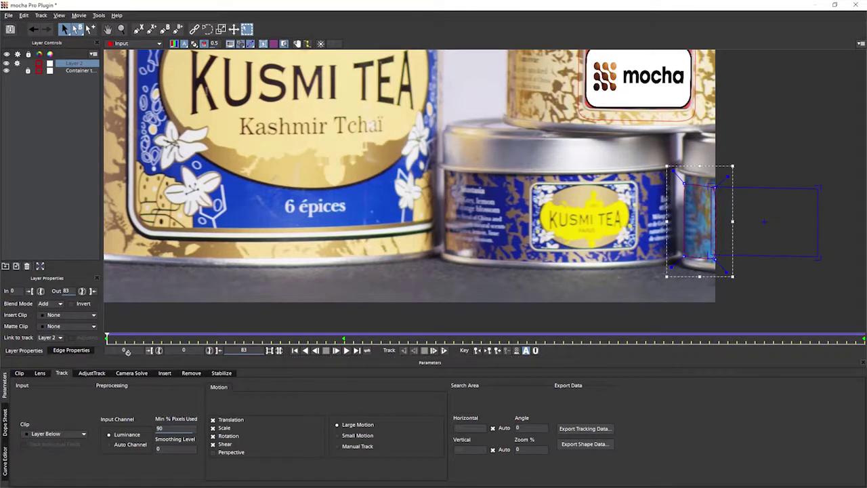
Check the spline's animation from frame 0 to 28, and retrack the light-blue tin backward from frame 26.
mouse_move(107, 338)
mouse_down()
mouse_move(339, 338)
mouse_move(106, 339)
mouse_up()
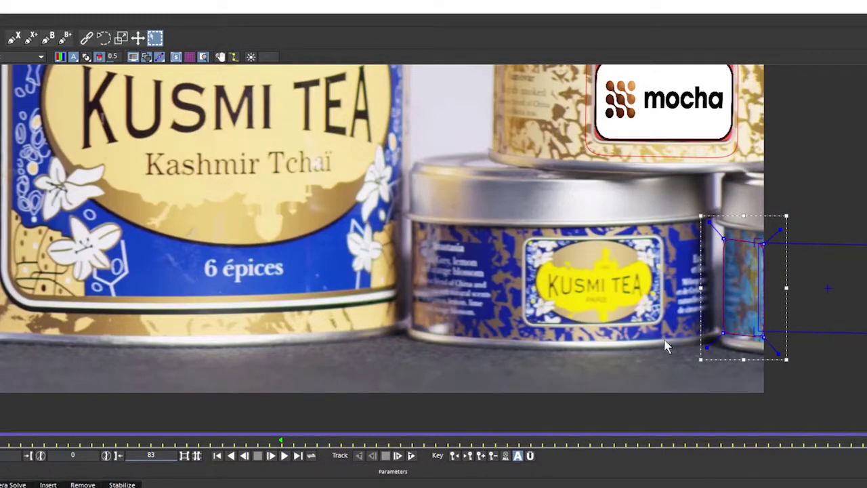
drag(5, 441, 309, 436)
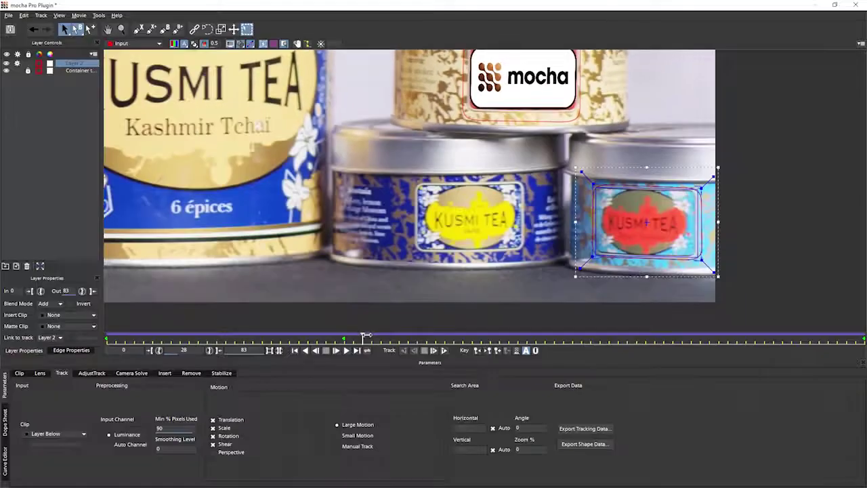
drag(366, 336, 344, 339)
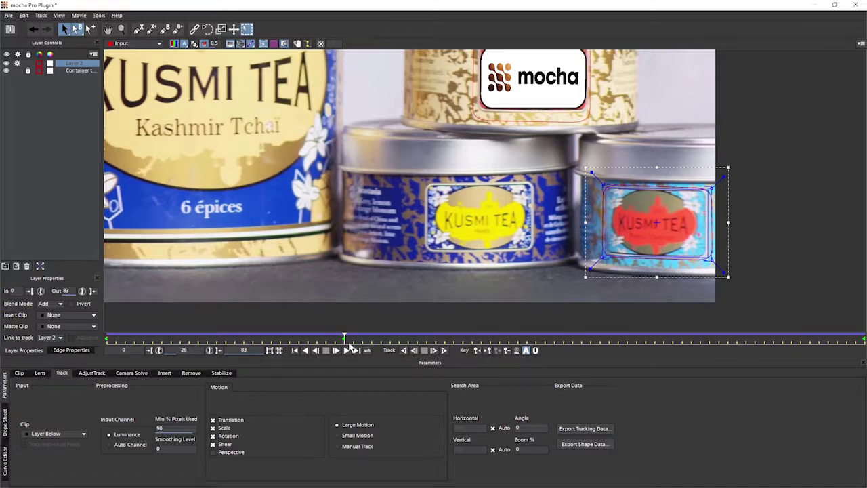
click(404, 351)
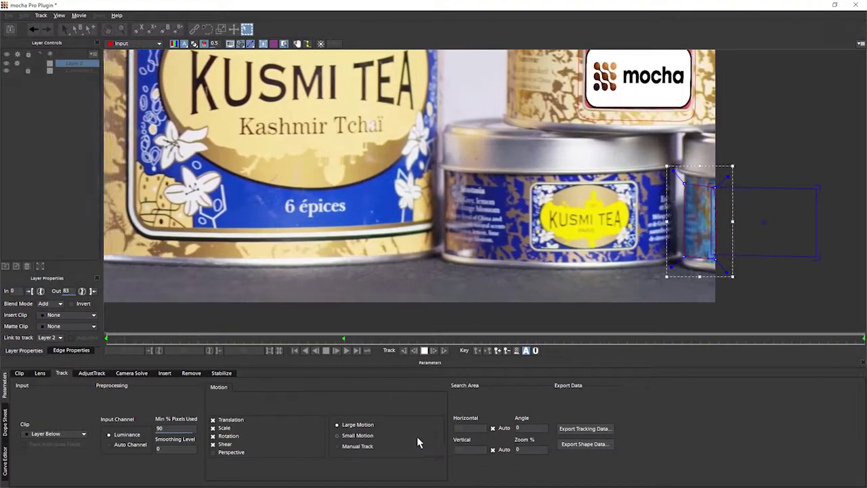
Show the planar grid and review the light-blue tin's new track by scrubbing and playing it in reverse.
click(116, 339)
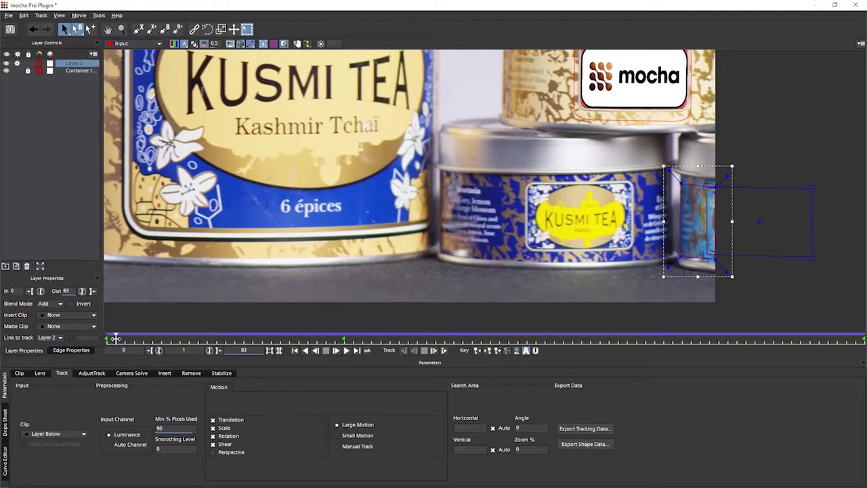
drag(116, 340, 343, 339)
click(274, 43)
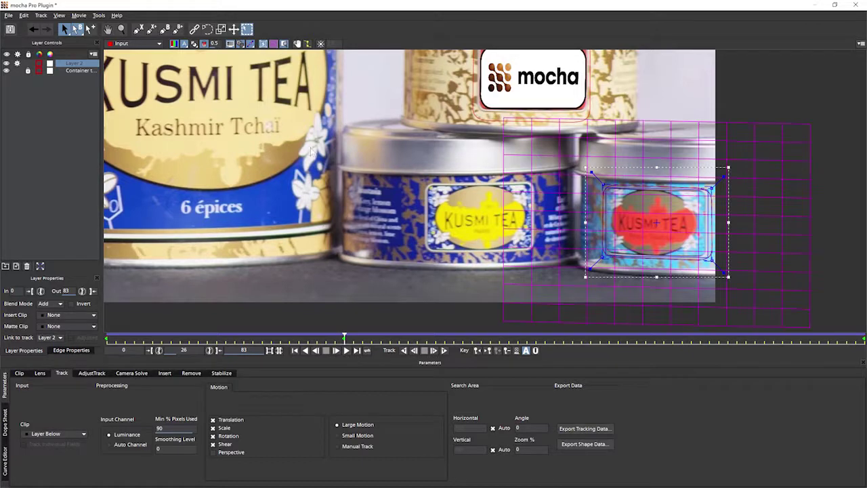
click(305, 353)
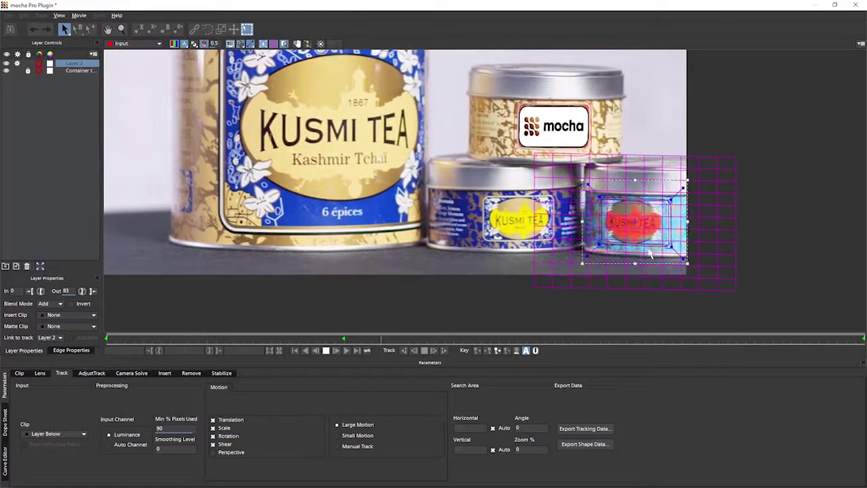
drag(388, 337, 87, 363)
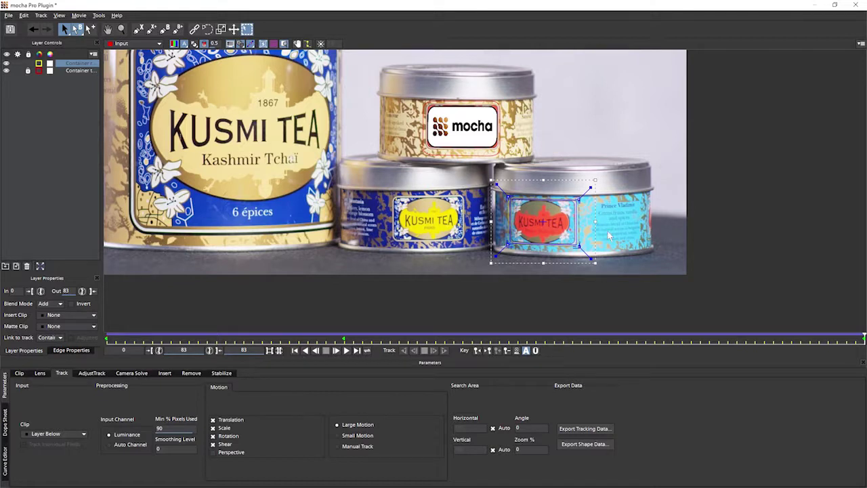
Draw an X-spline around the yellow label on the dark-blue tin at frame 83 and adjust its corner points.
click(139, 29)
click(391, 196)
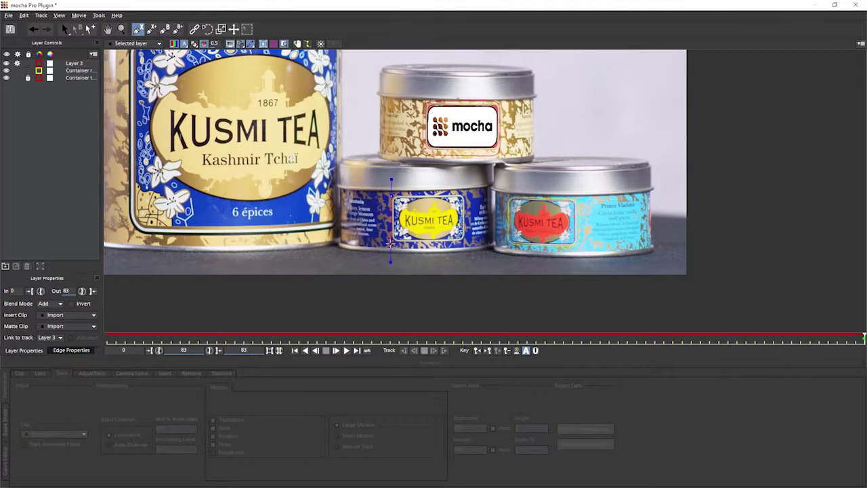
click(392, 244)
click(471, 245)
click(470, 193)
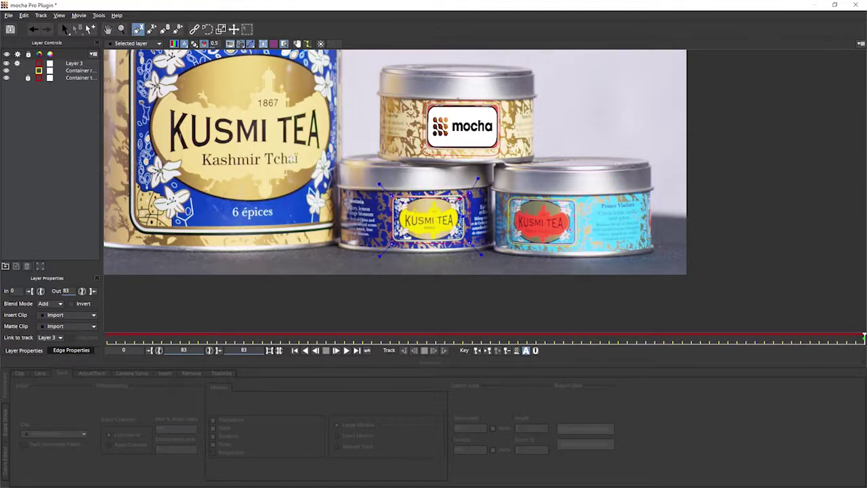
right_click(470, 193)
drag(392, 197, 389, 194)
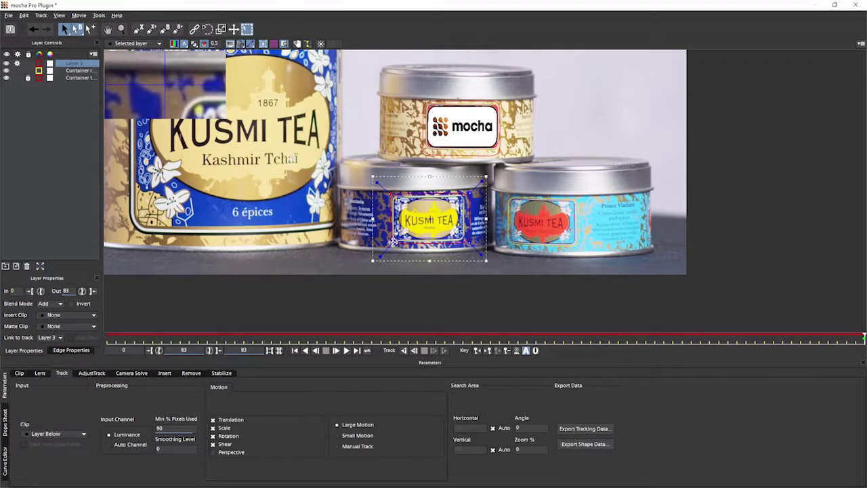
drag(394, 243, 389, 245)
drag(470, 242, 471, 245)
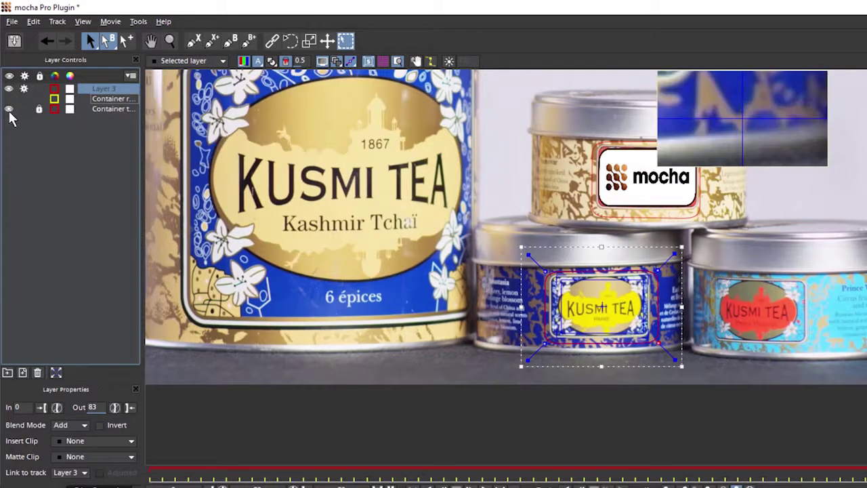
Hide the top tin's layer and set the dark-blue tin layer's spline colour to green.
click(9, 109)
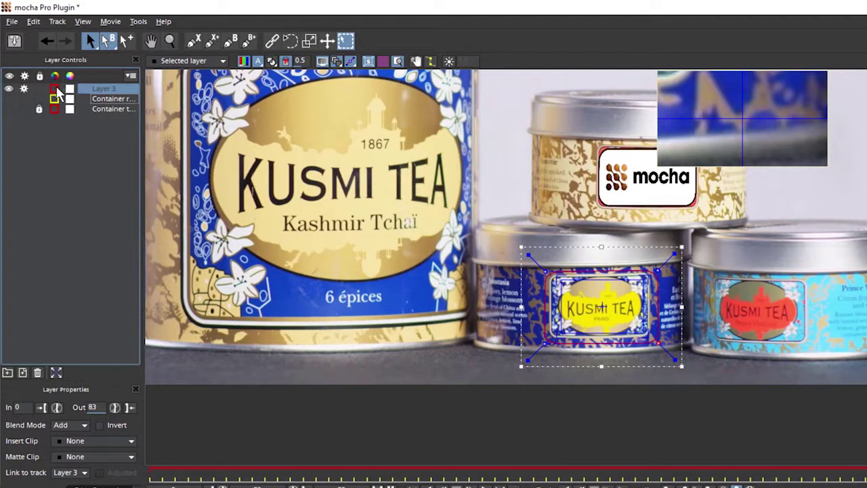
click(56, 90)
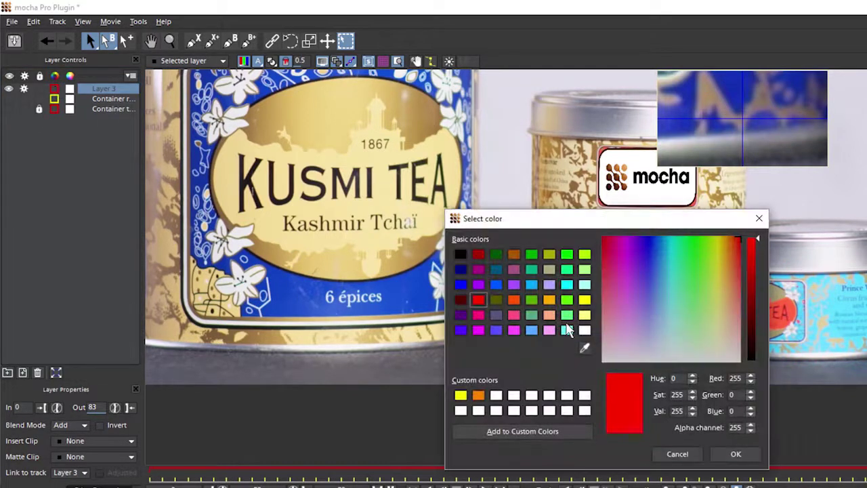
click(606, 357)
click(736, 454)
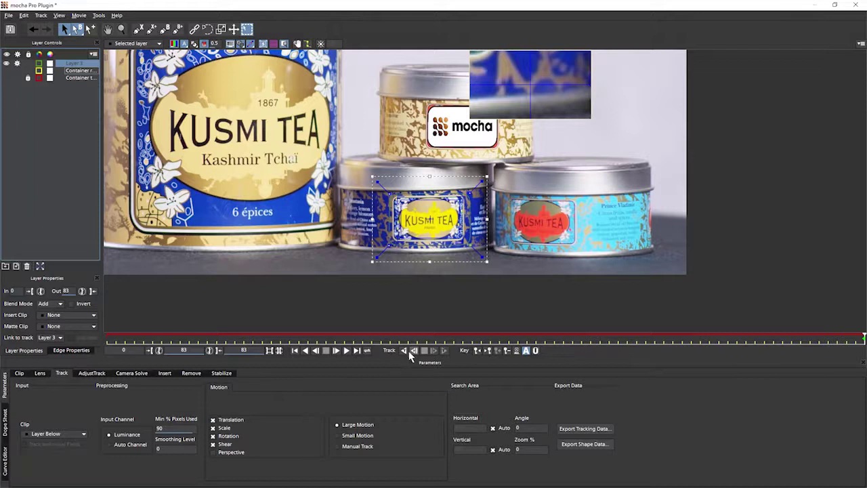
Track the dark-blue tin's label backward from frame 83 to frame 0, show the planar grid, and play back the track.
click(412, 352)
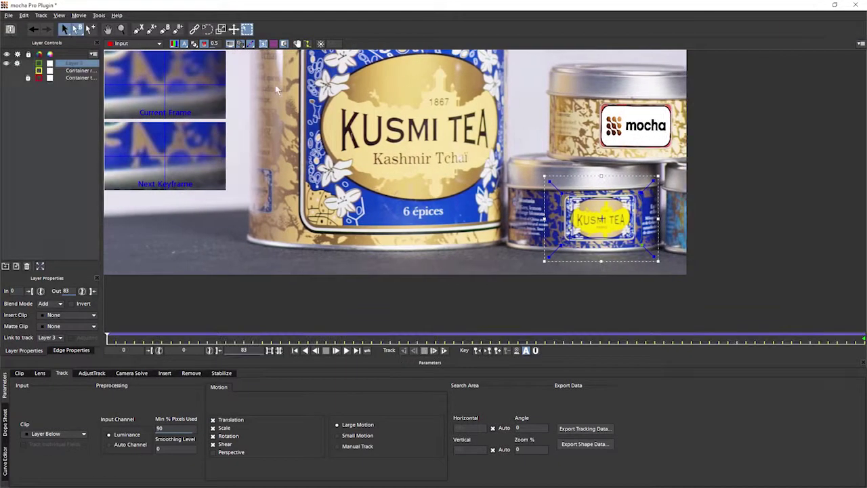
click(274, 45)
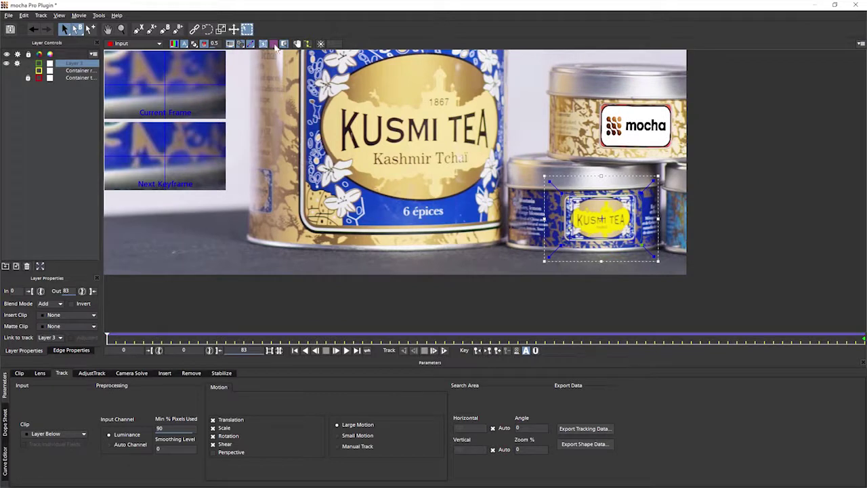
click(350, 351)
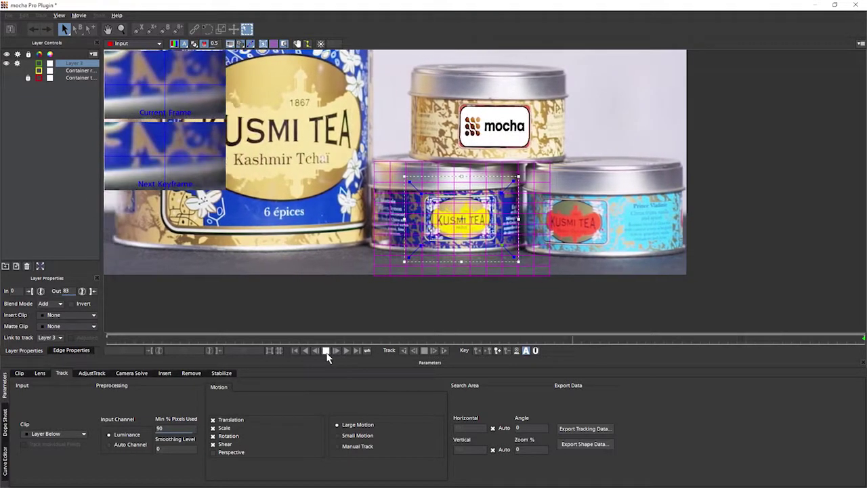
click(327, 351)
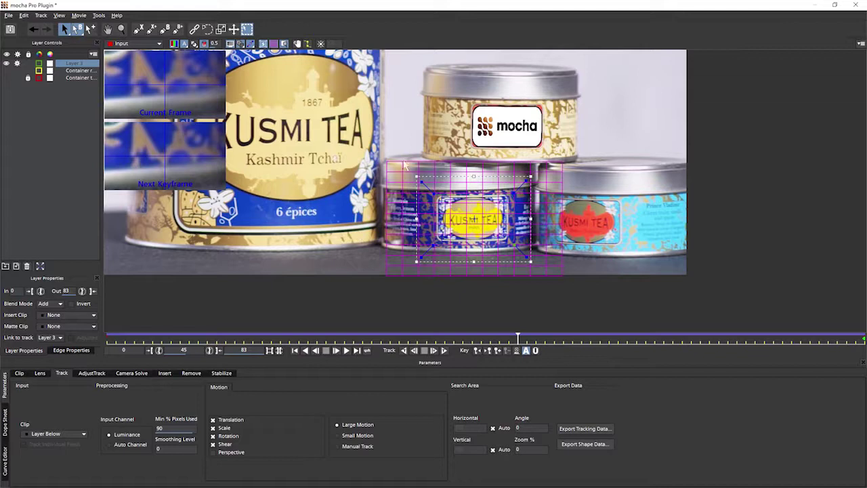
Hide the planar grid and, at frame 83, fit the dark-blue tin layer's surface corners around the light-blue tin's red label.
click(248, 30)
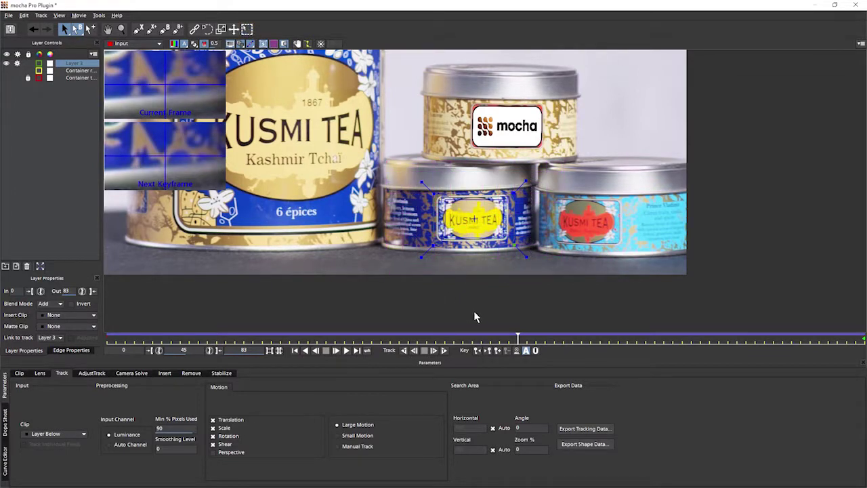
drag(518, 338, 865, 337)
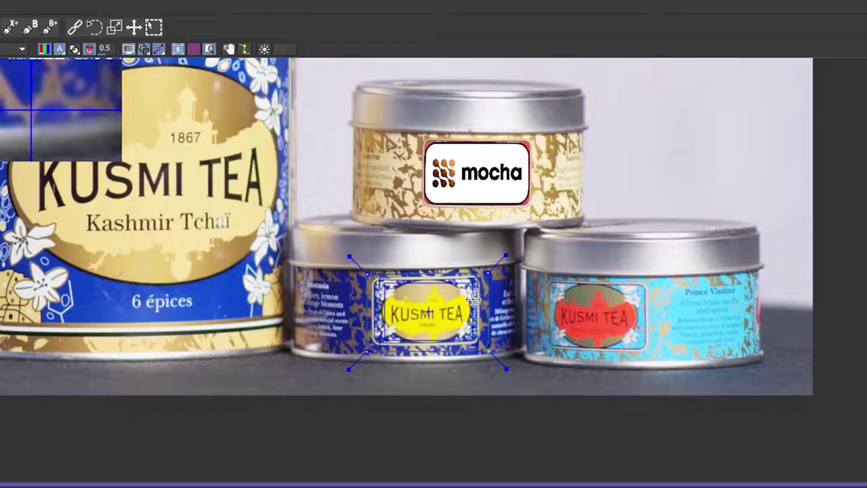
drag(459, 211, 552, 206)
drag(612, 292, 651, 311)
drag(385, 305, 546, 311)
drag(644, 340, 647, 349)
drag(548, 343, 550, 347)
key(t)
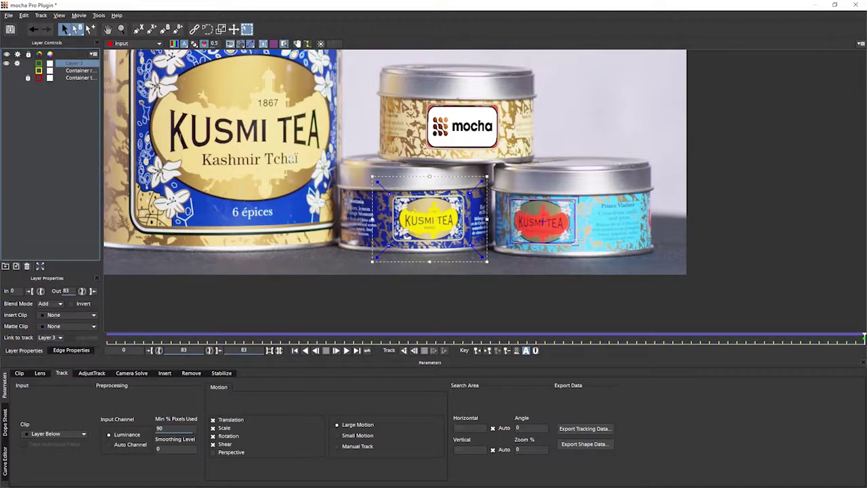
drag(576, 243, 578, 246)
drag(574, 202, 579, 198)
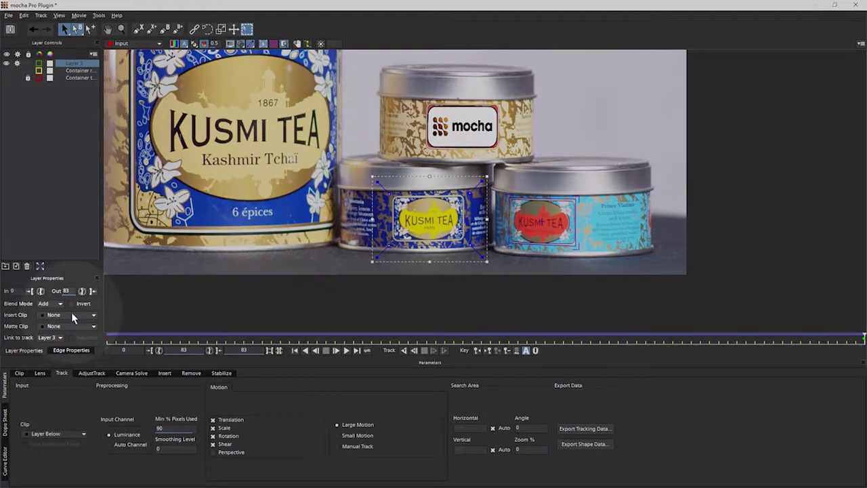
Set the layer's insert clip to Logo for the light-blue tin's label and play the shot to review it.
click(70, 315)
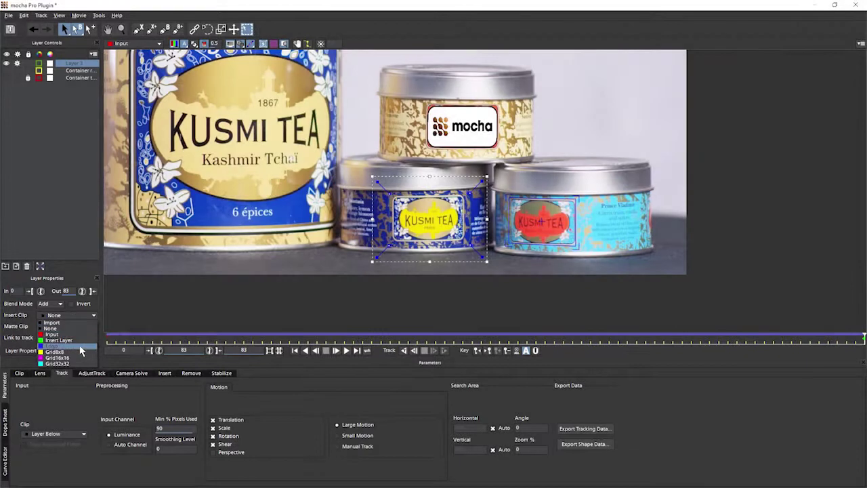
click(79, 345)
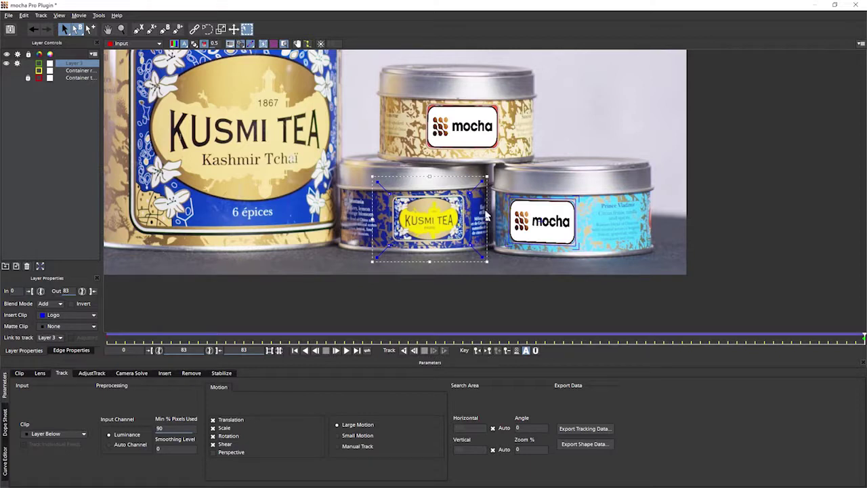
click(315, 350)
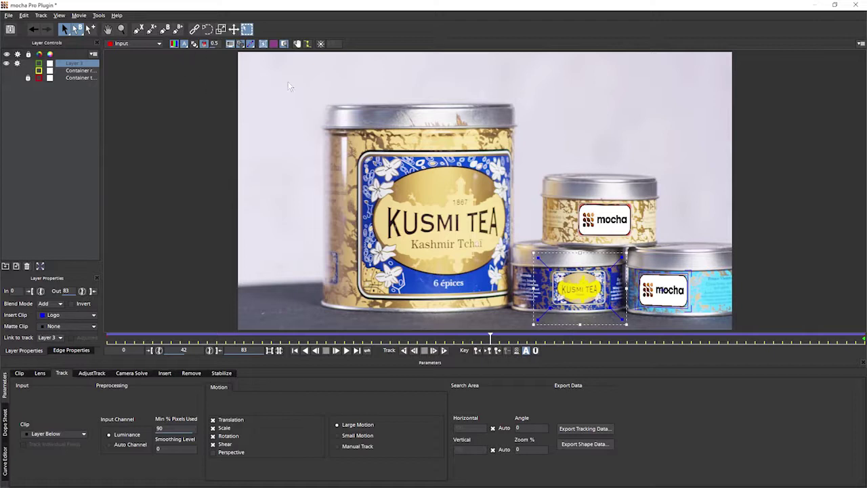
Turn off tracking and visibility for Layer 3, and draw an X-spline around the large tin's label at frame 42.
click(17, 64)
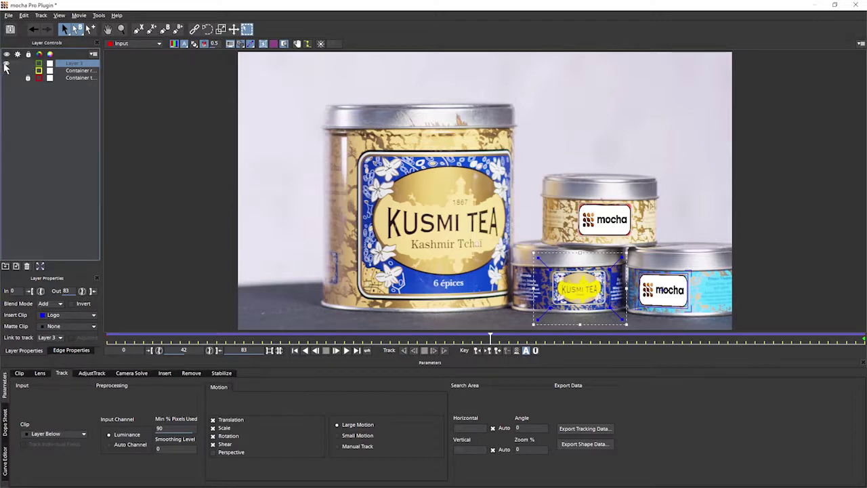
click(139, 29)
click(356, 146)
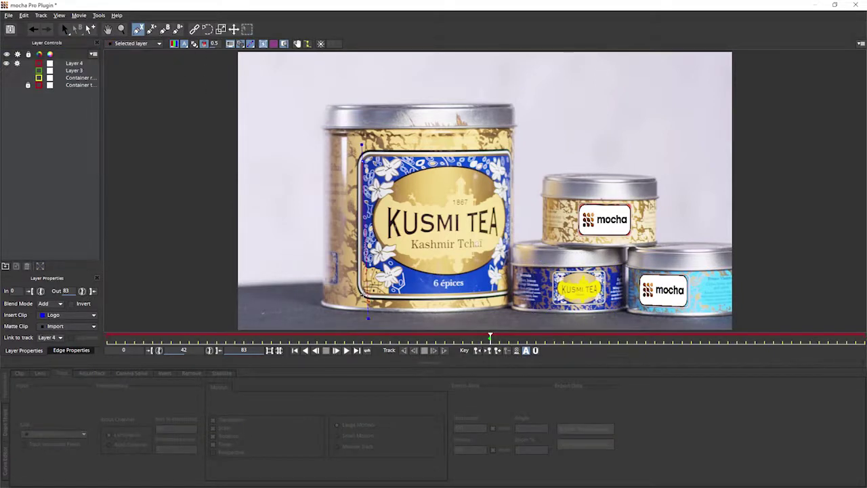
click(356, 310)
click(502, 293)
click(498, 156)
right_click(497, 156)
mouse_move(381, 174)
mouse_down()
mouse_move(363, 157)
mouse_move(388, 175)
mouse_move(380, 173)
mouse_up()
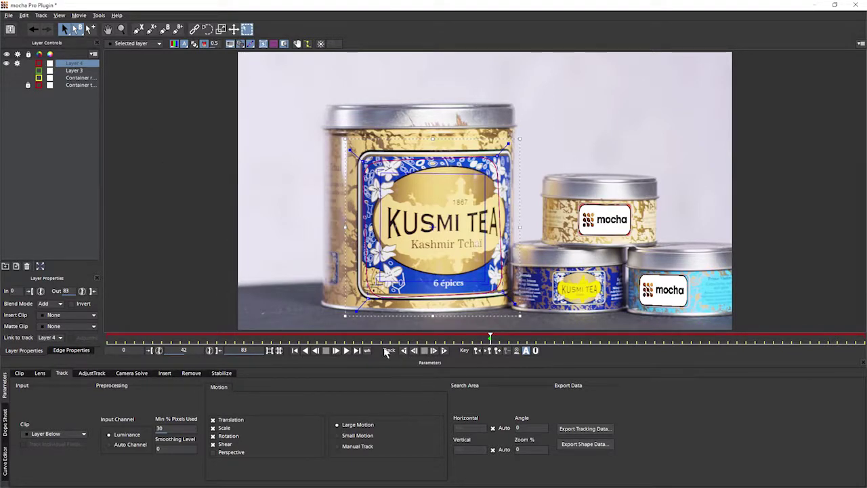
Track the large tin's label forward and backward from frame 42, and fit the surface corners to the label at frame 83.
click(444, 351)
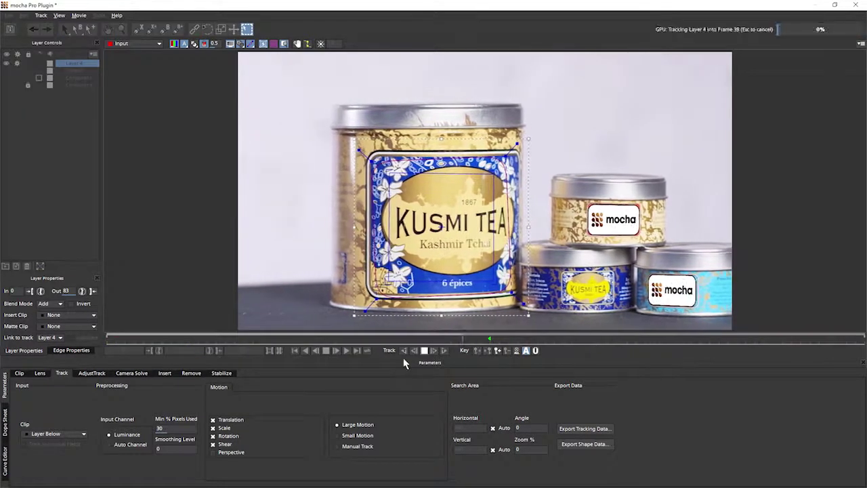
click(852, 342)
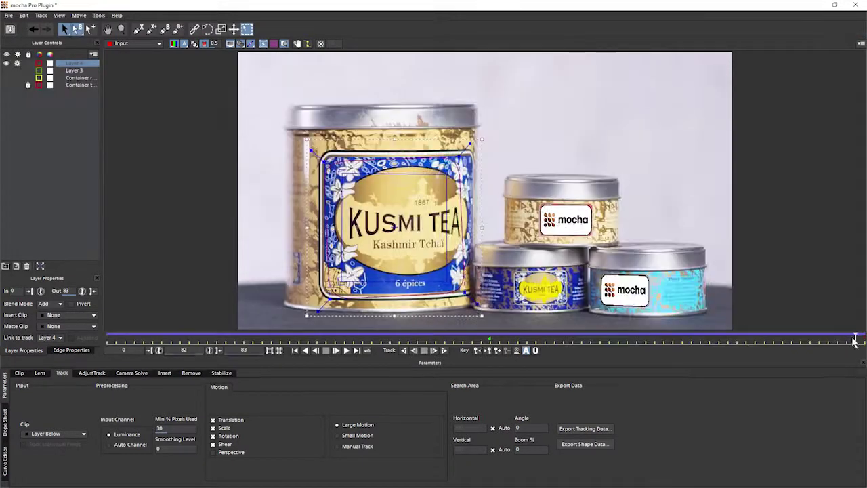
drag(342, 173, 320, 151)
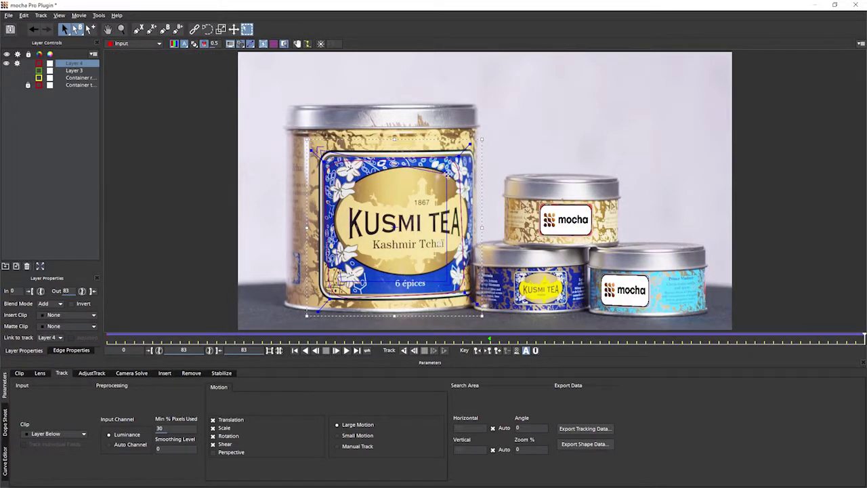
drag(446, 175, 472, 145)
drag(342, 279, 324, 300)
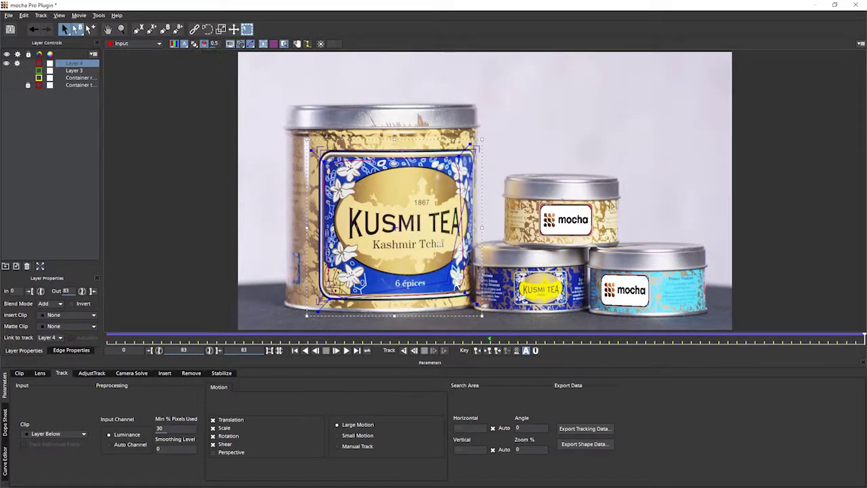
drag(472, 293, 479, 293)
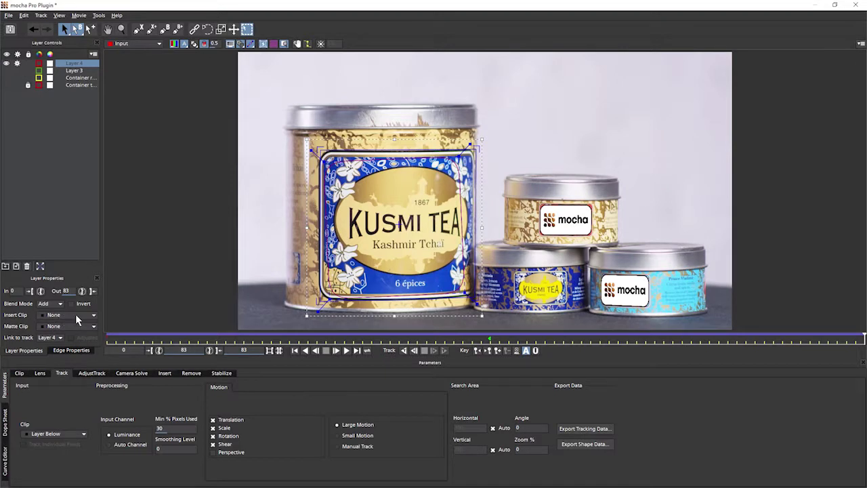
Set the large tin layer's insert clip to Grid8x8 and hide the spline outlines and transform box.
click(75, 315)
click(85, 352)
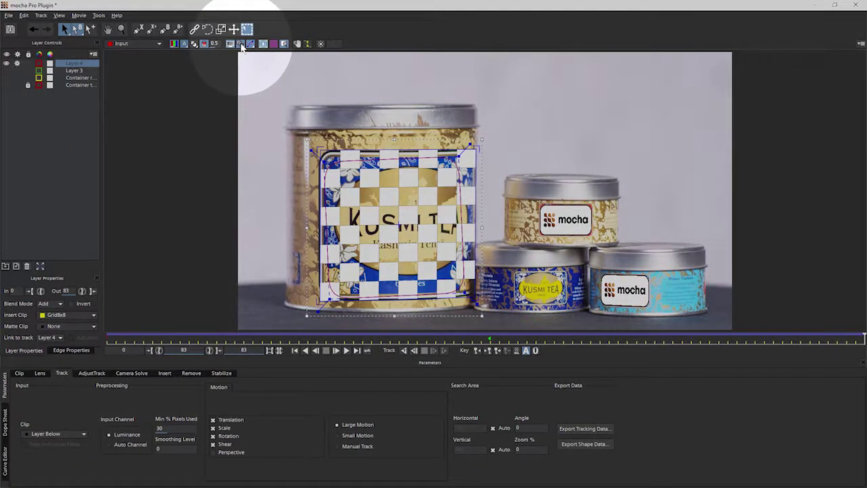
click(242, 44)
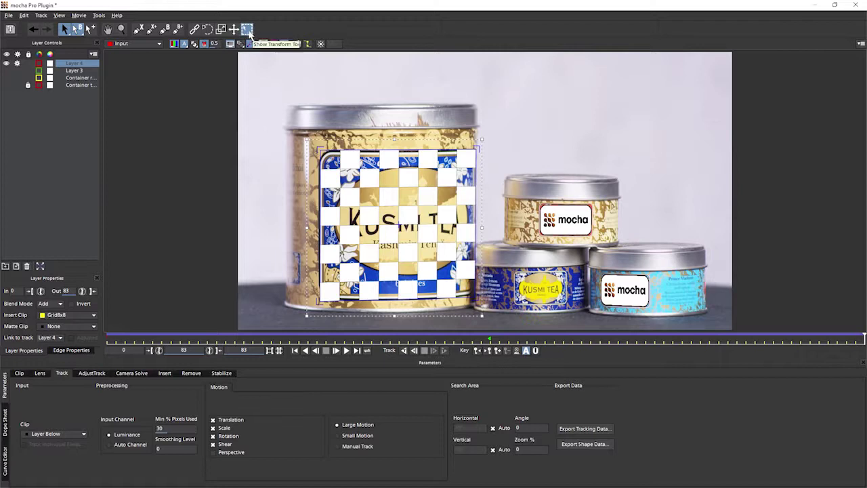
click(250, 44)
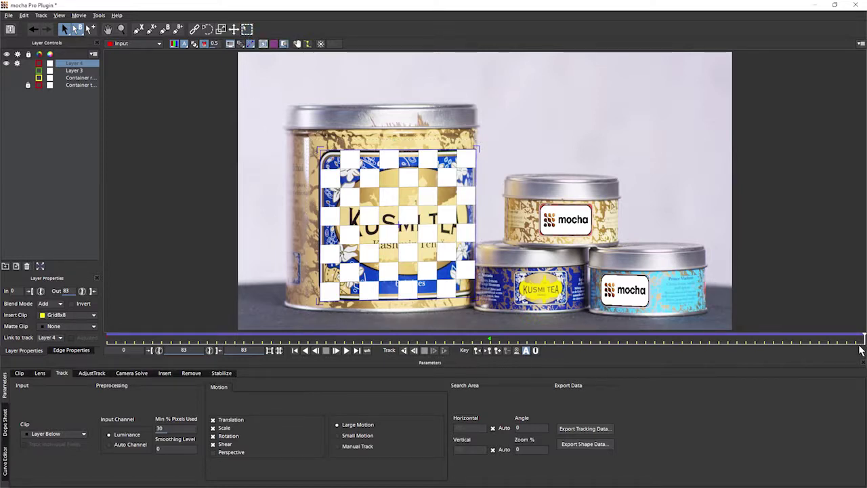
Scrub between frames 0 and 83 and return to frame 42 to check how the checkerboard insert follows the large tin's label.
drag(862, 337, 75, 332)
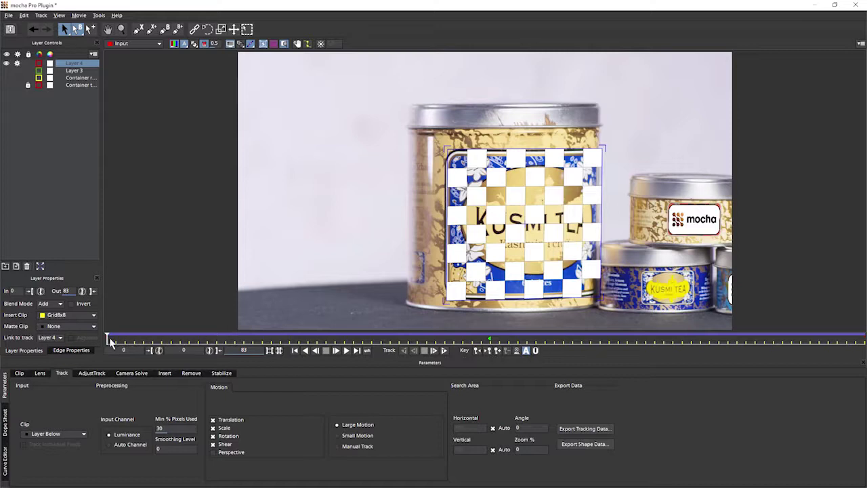
drag(108, 337, 864, 338)
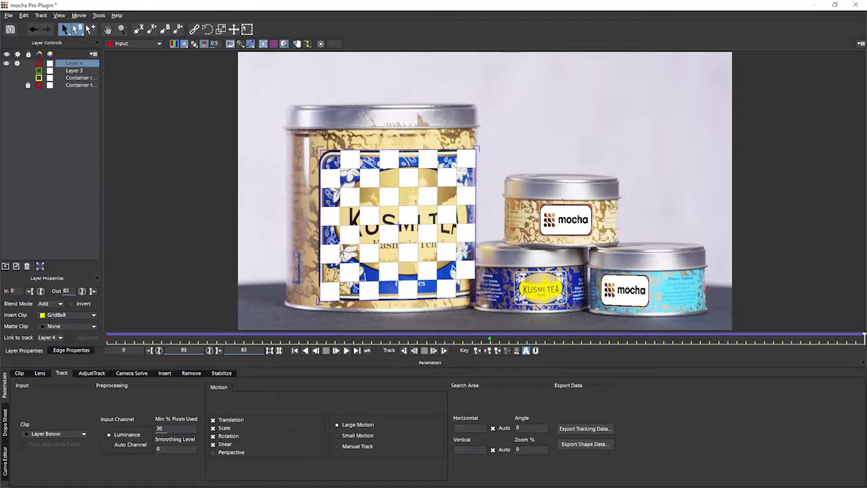
key(Home)
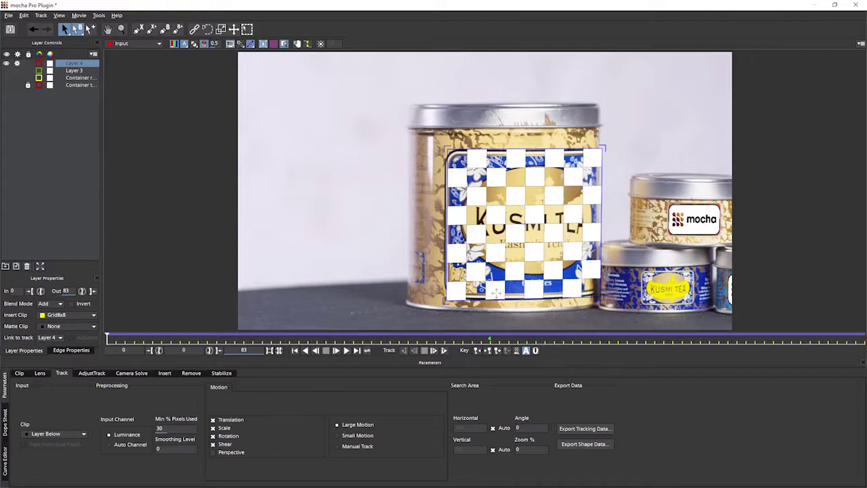
click(344, 339)
drag(345, 339, 490, 339)
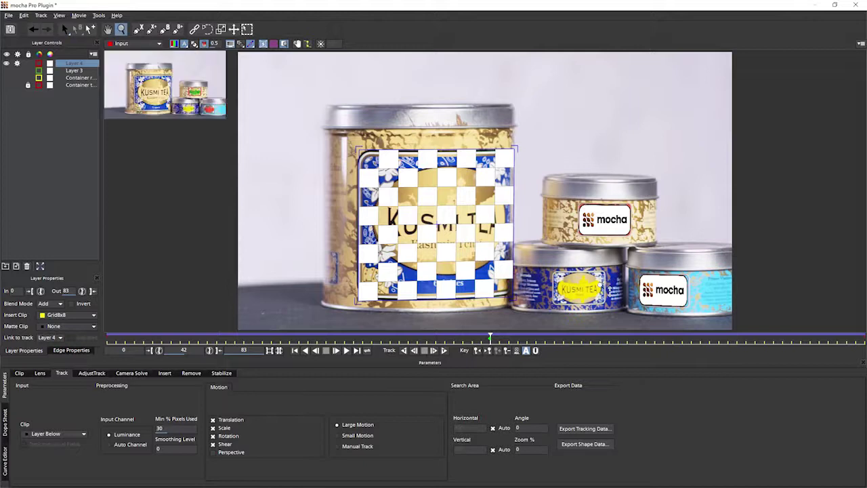
key(x)
key(s)
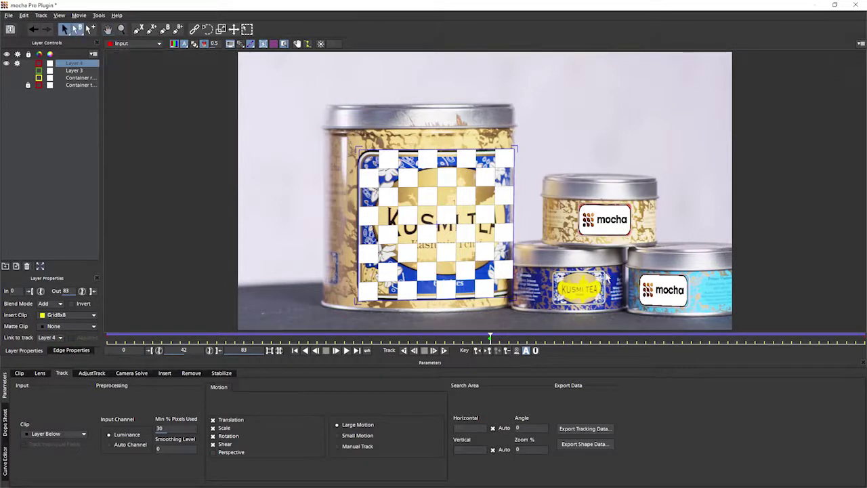